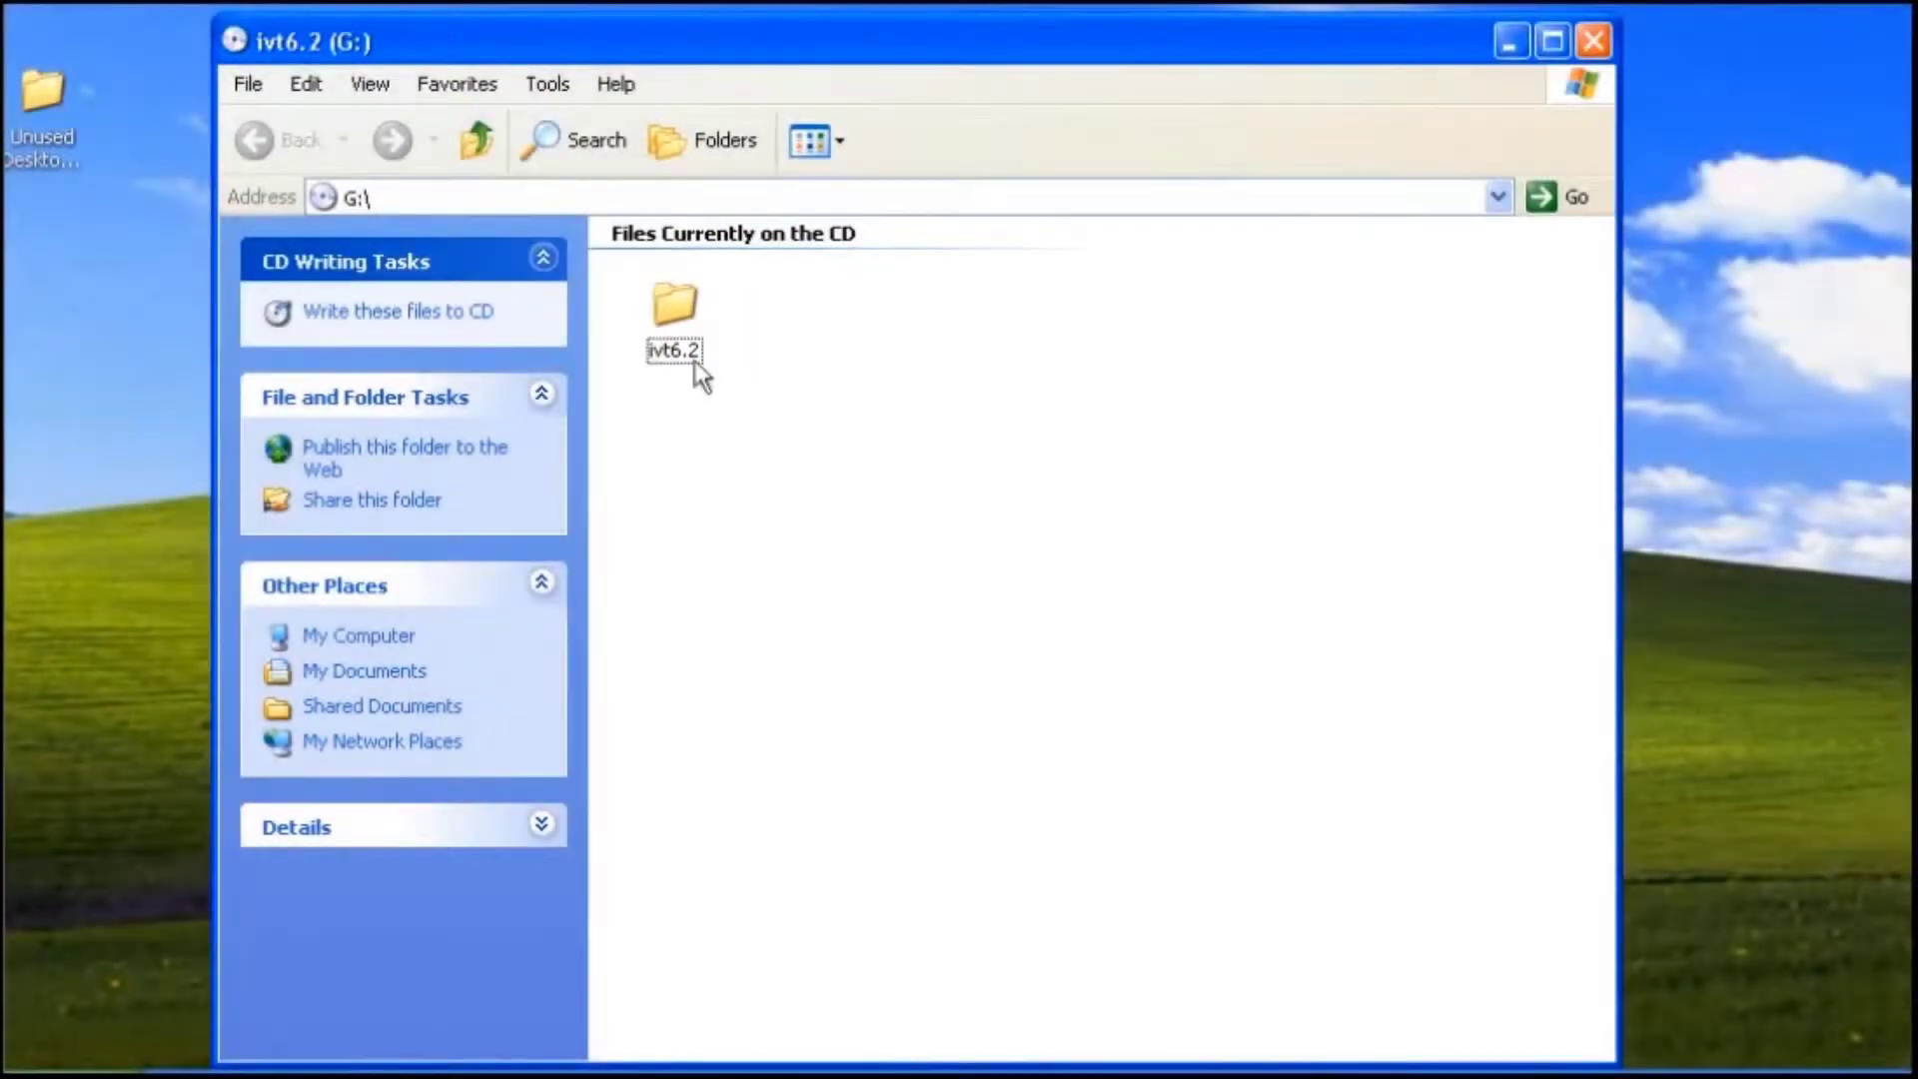
Launch setup from the ivt6.2 folder with English (United States) as the setup language
{"action": "double_click", "coordinate": [696, 366]}
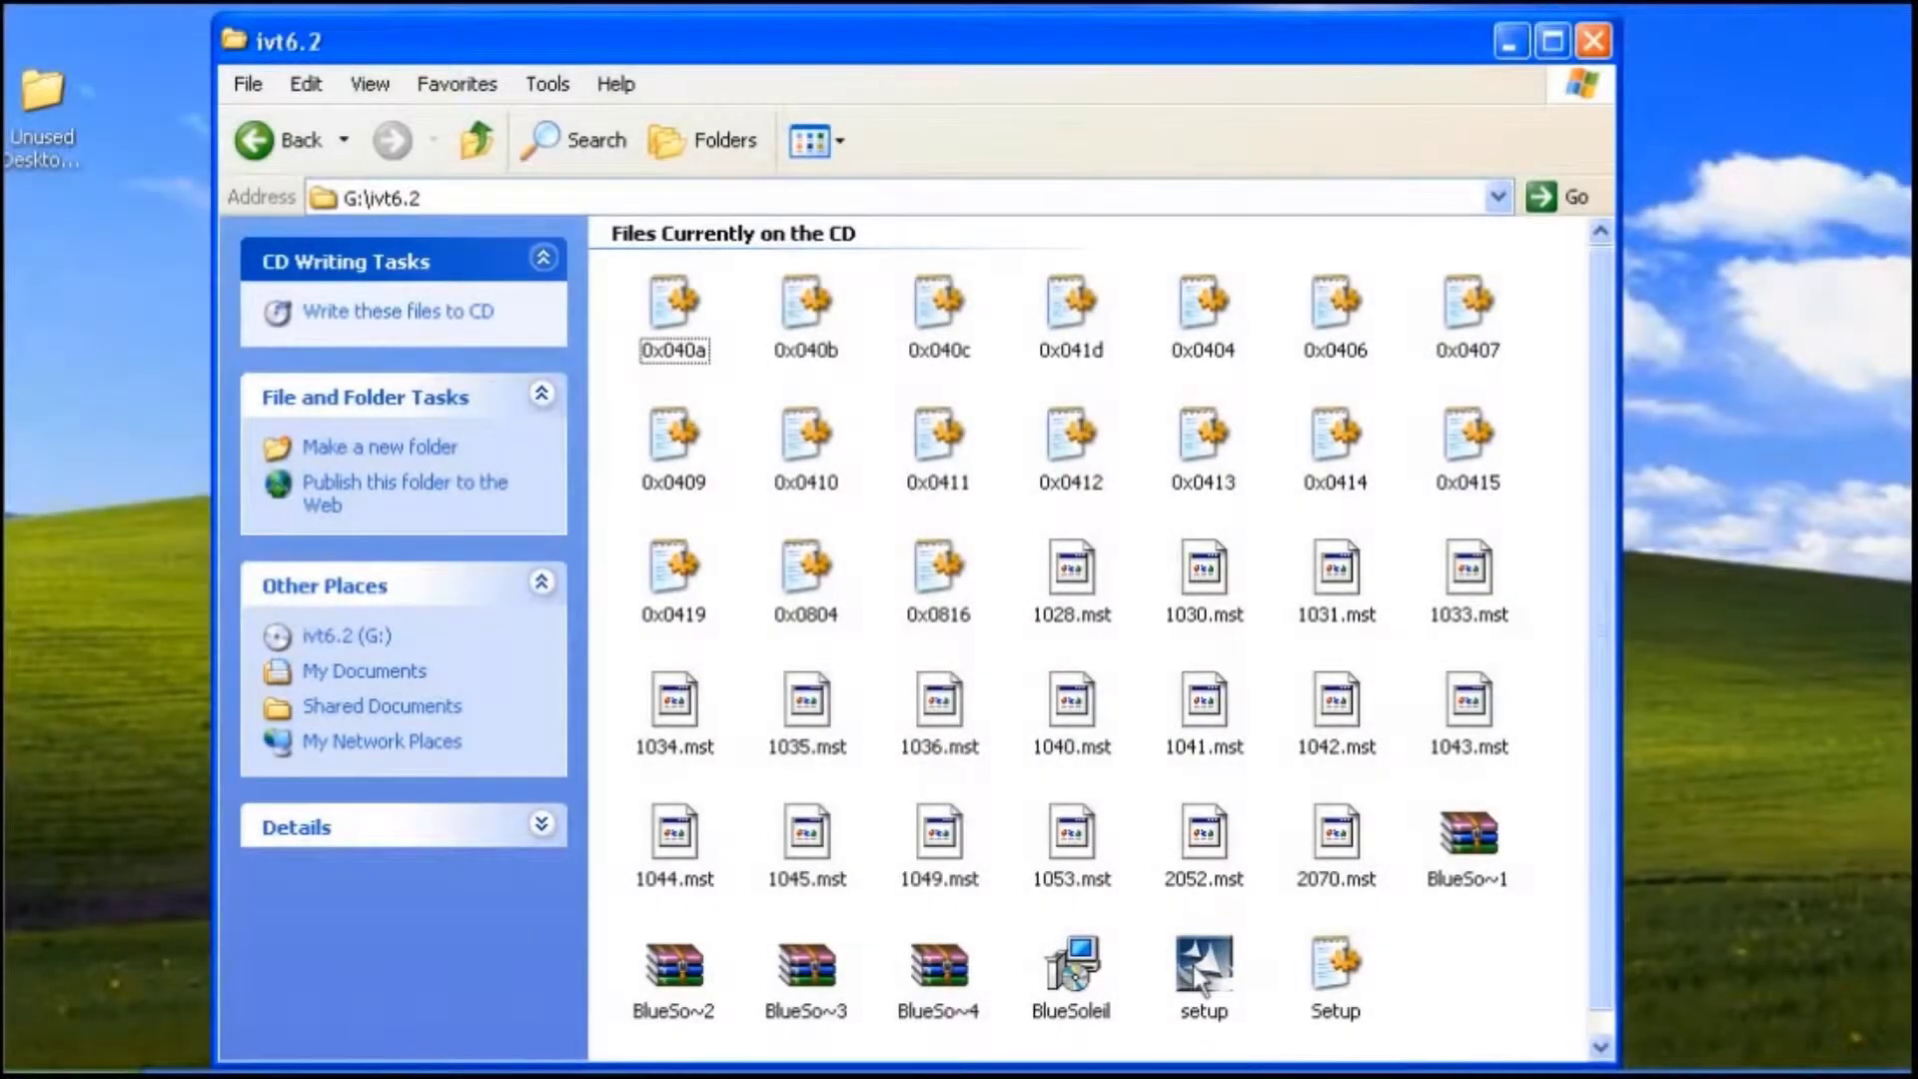
{"action": "left_click", "coordinate": [1202, 974]}
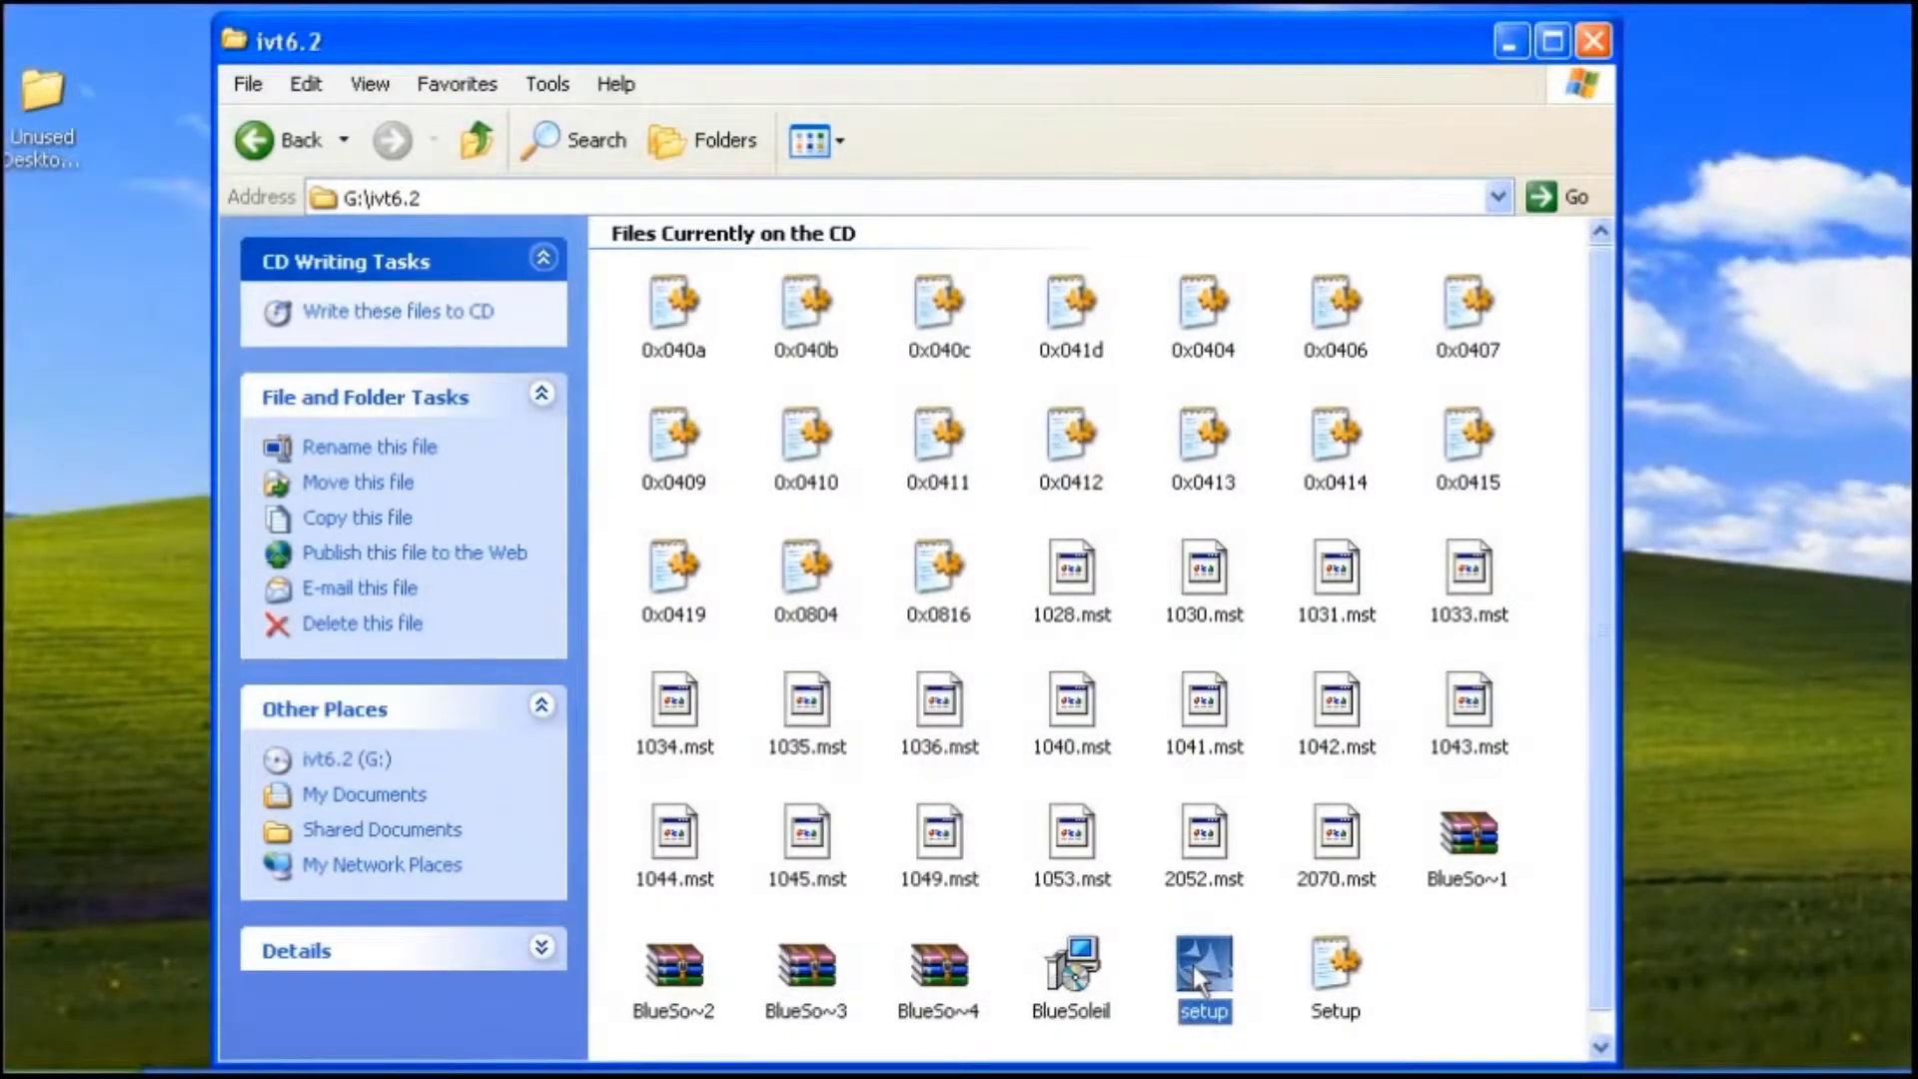
{"action": "double_click", "coordinate": [1202, 974]}
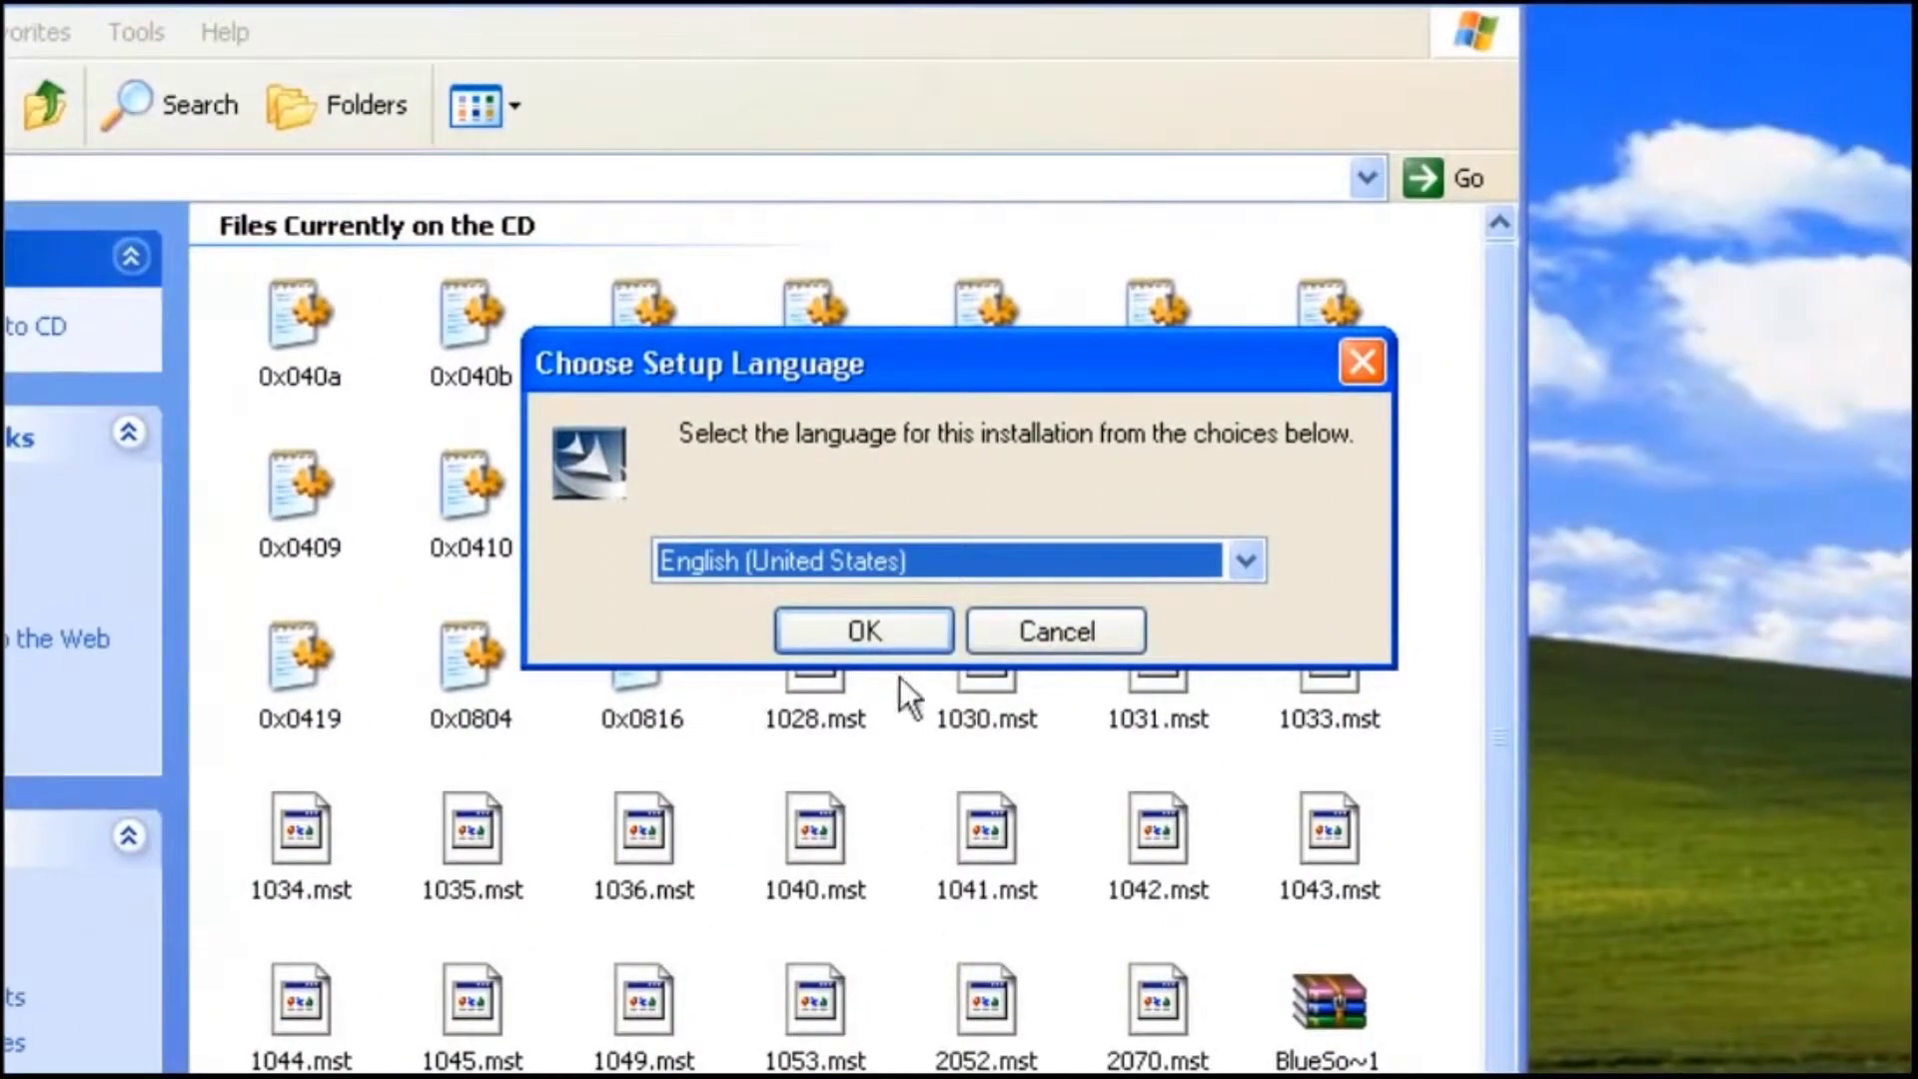
{"action": "left_click", "coordinate": [889, 621]}
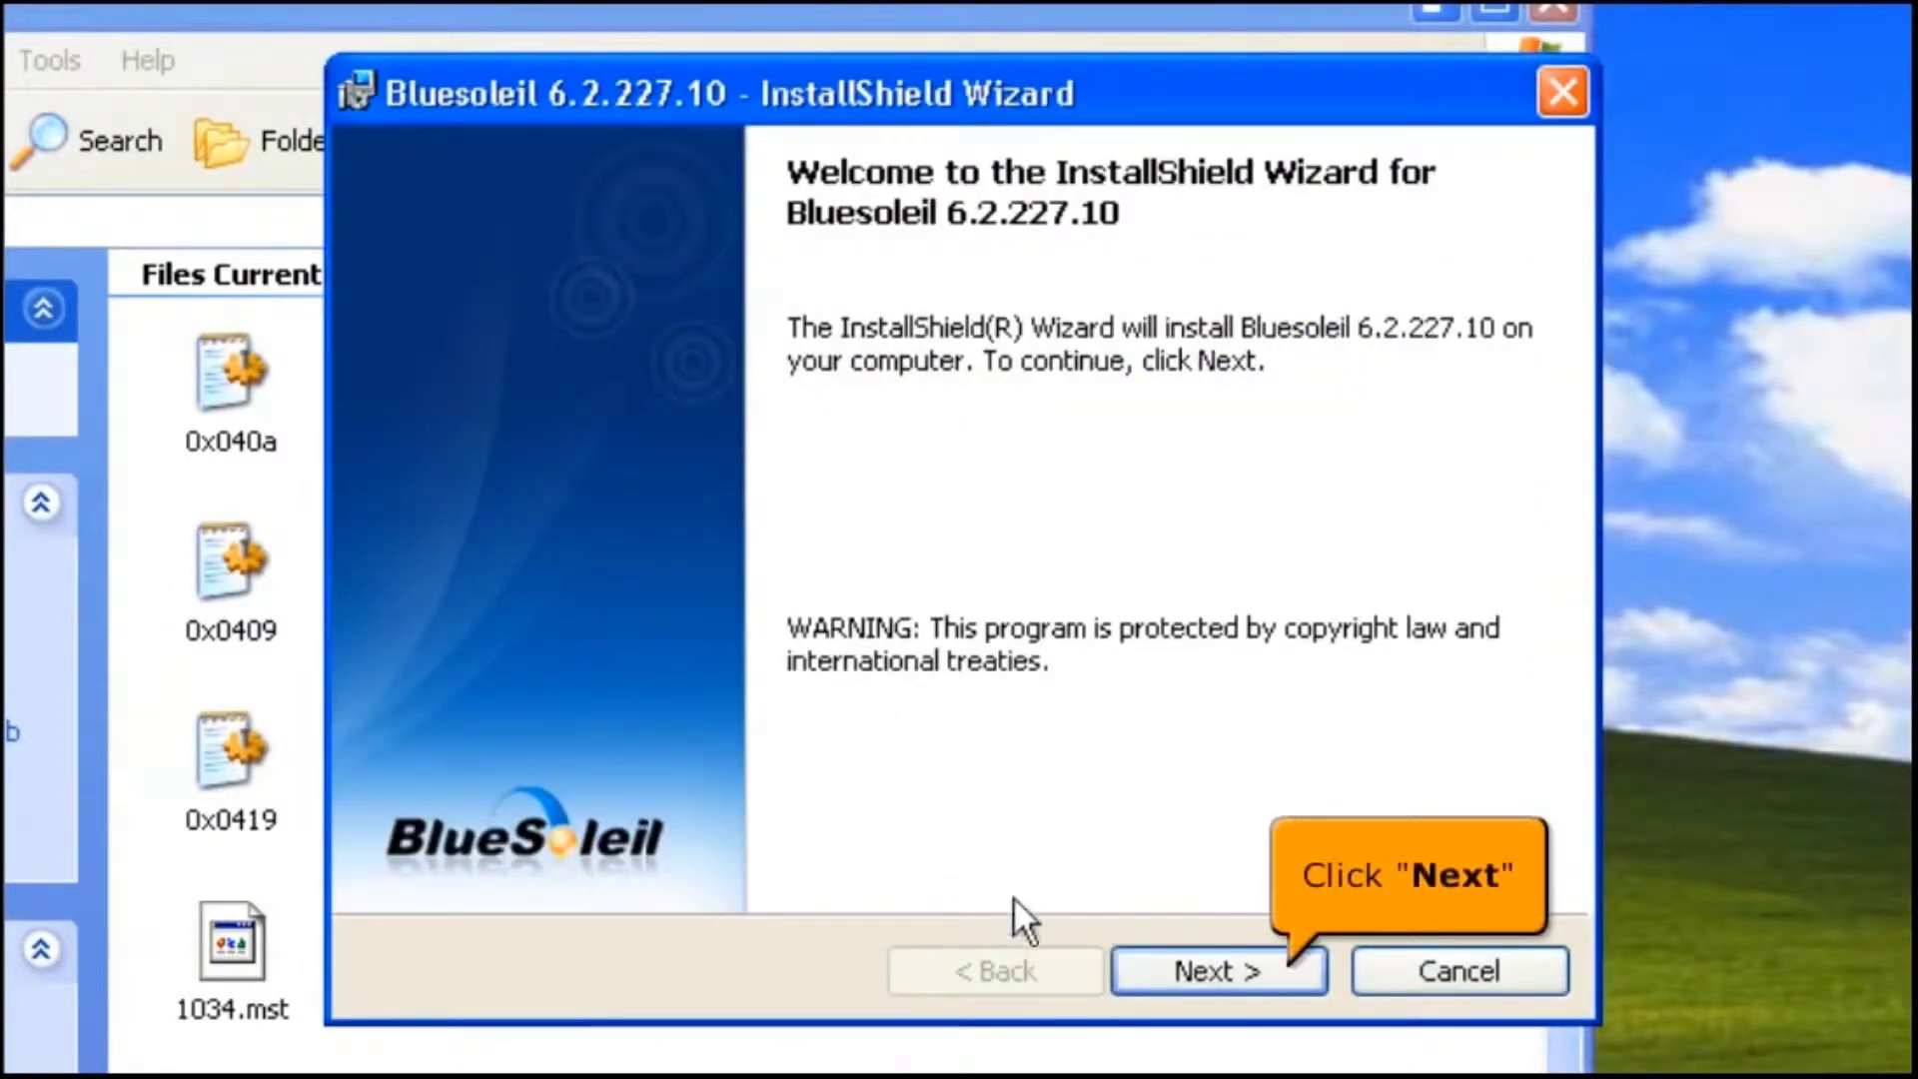
Accept the licence terms and install Bluesoleil 6.2.227.10 into the default BlueSoleil folder
{"action": "left_click", "coordinate": [1140, 979]}
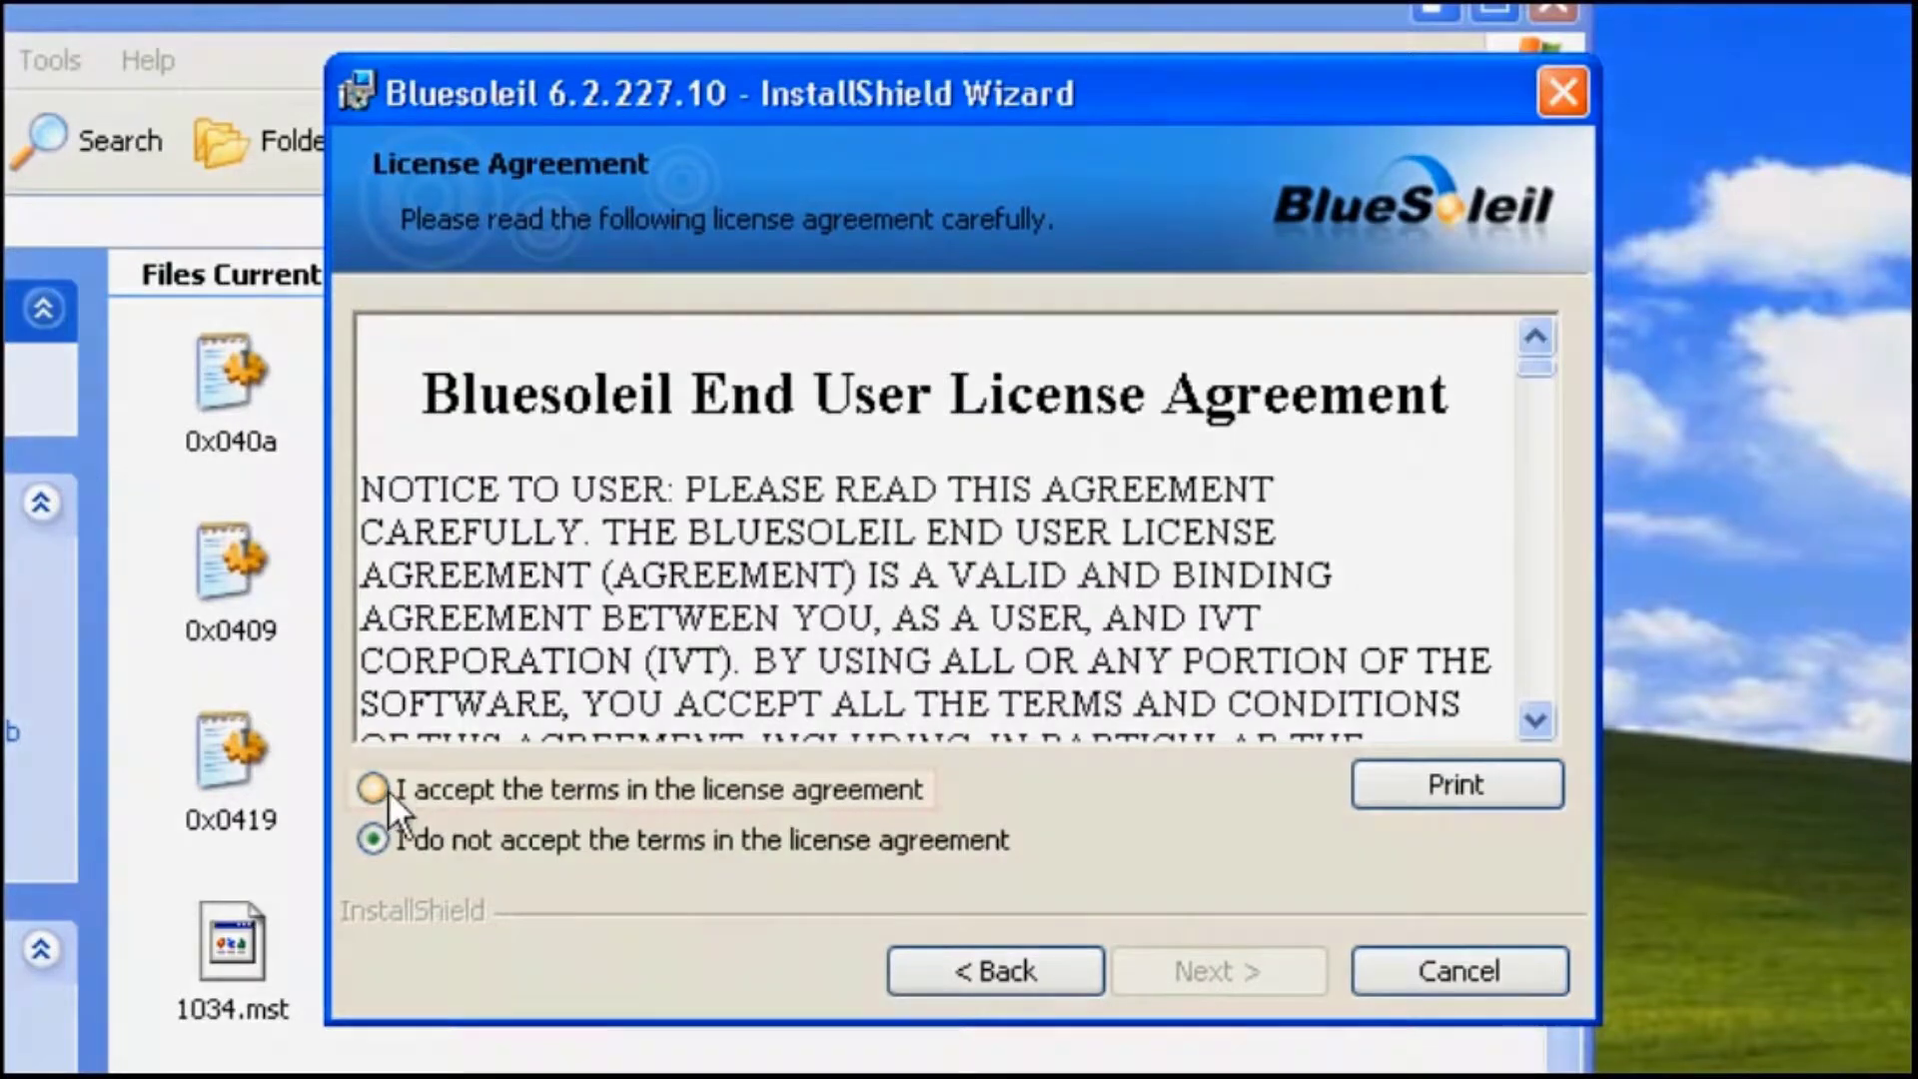
{"action": "left_click", "coordinate": [388, 789]}
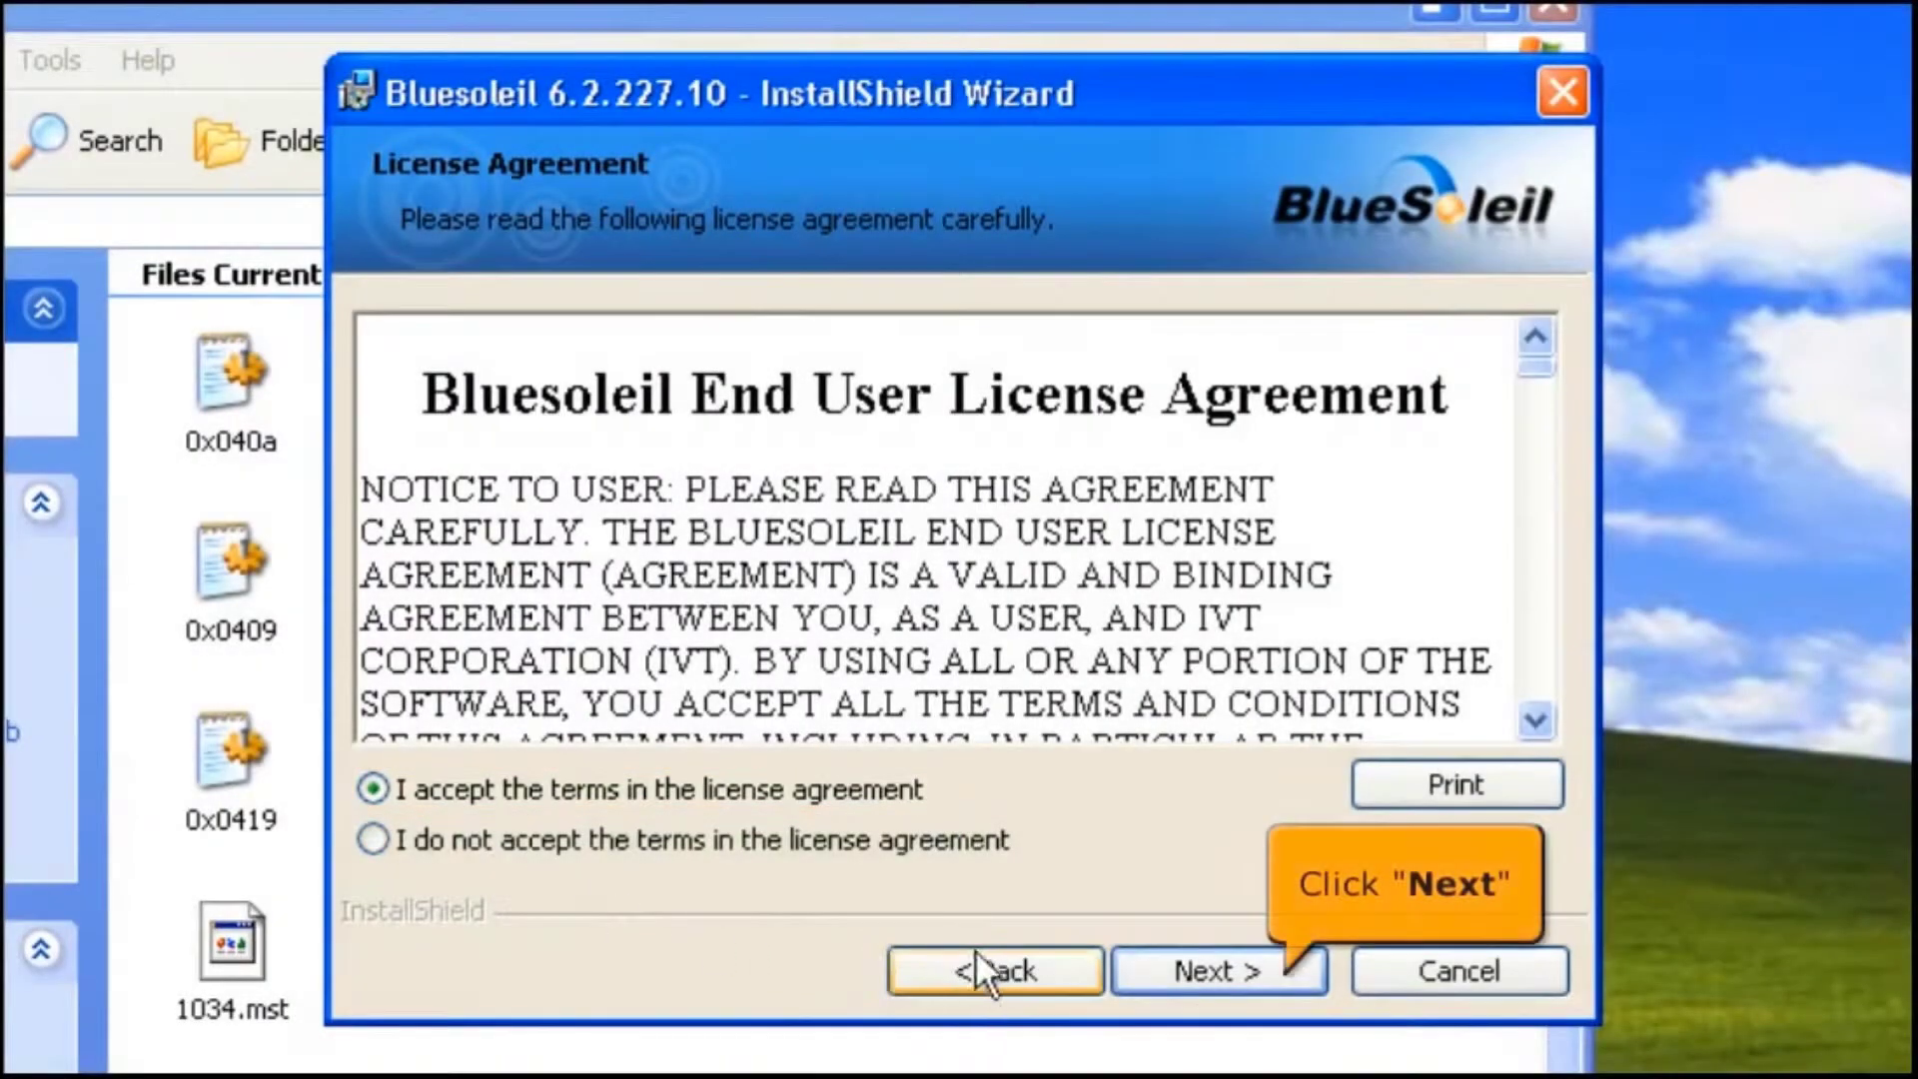
{"action": "left_click", "coordinate": [1162, 963]}
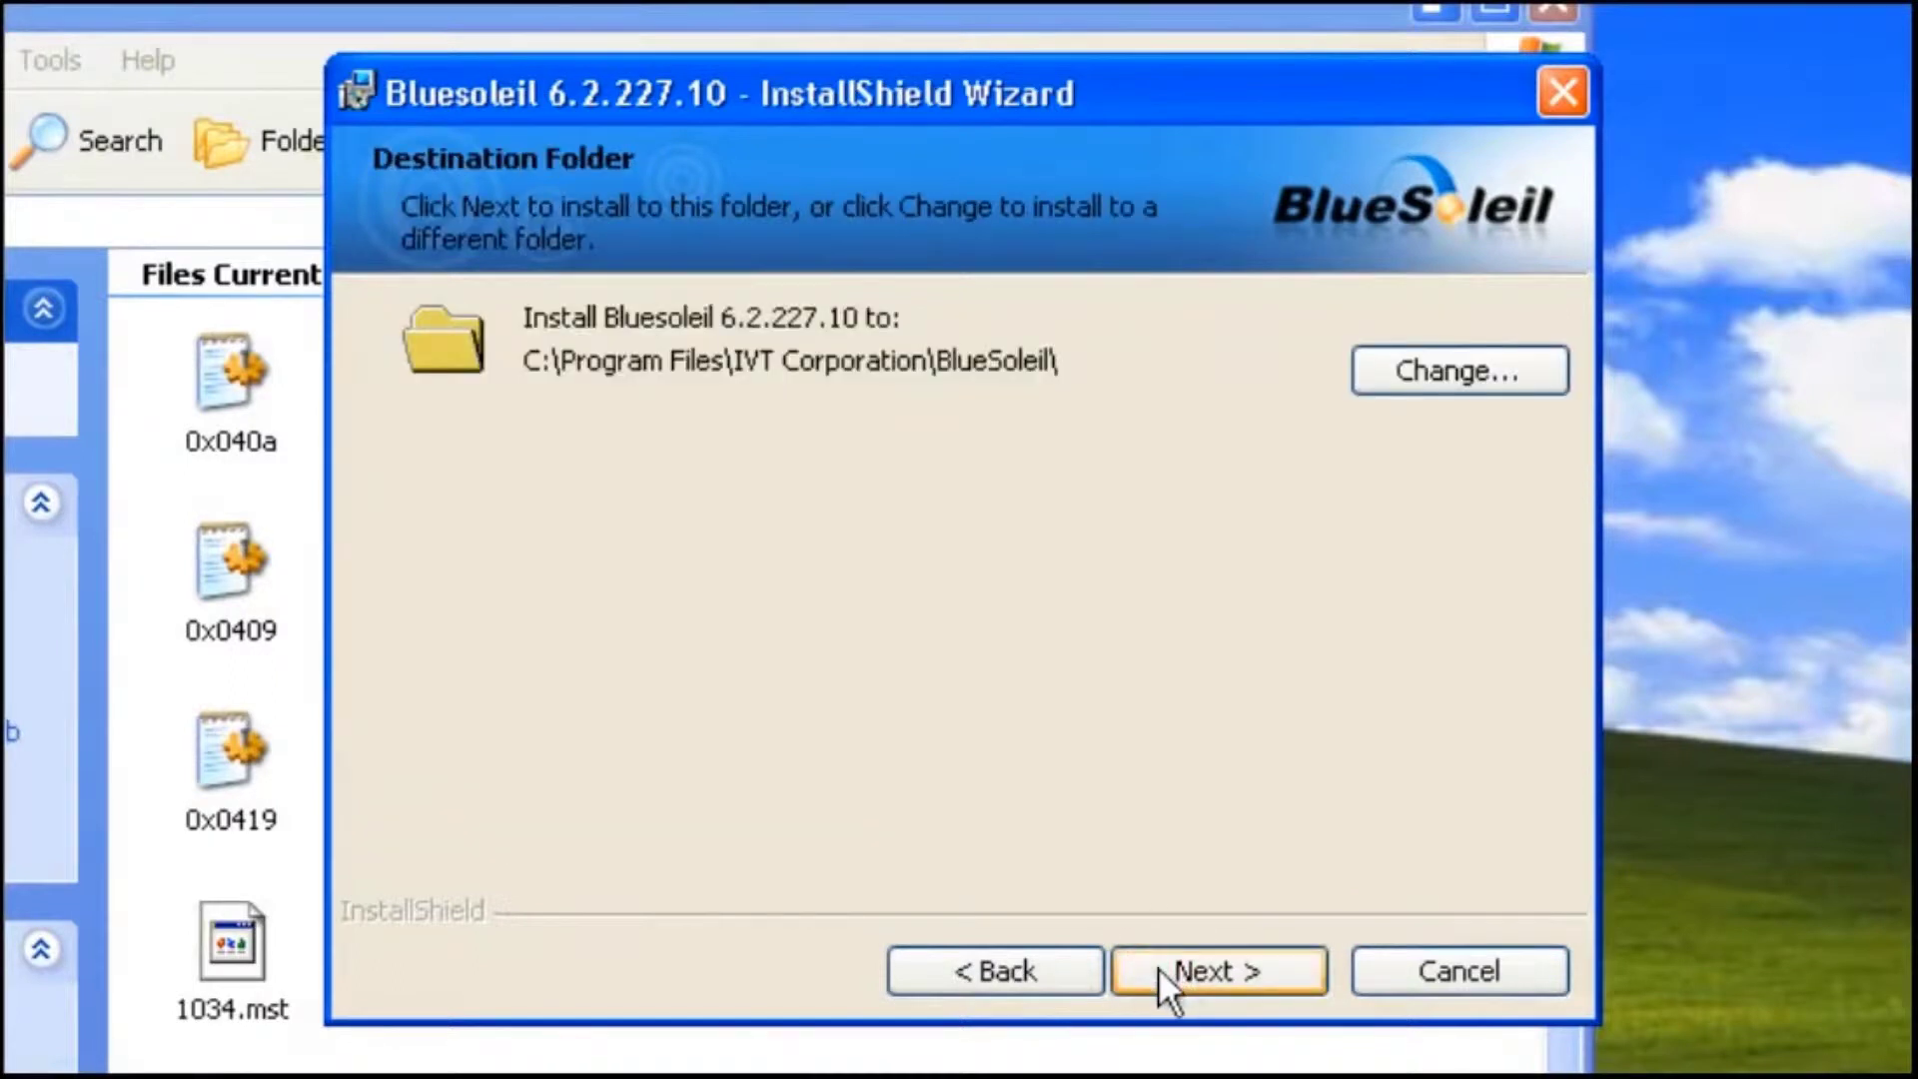
{"action": "left_click", "coordinate": [1159, 967]}
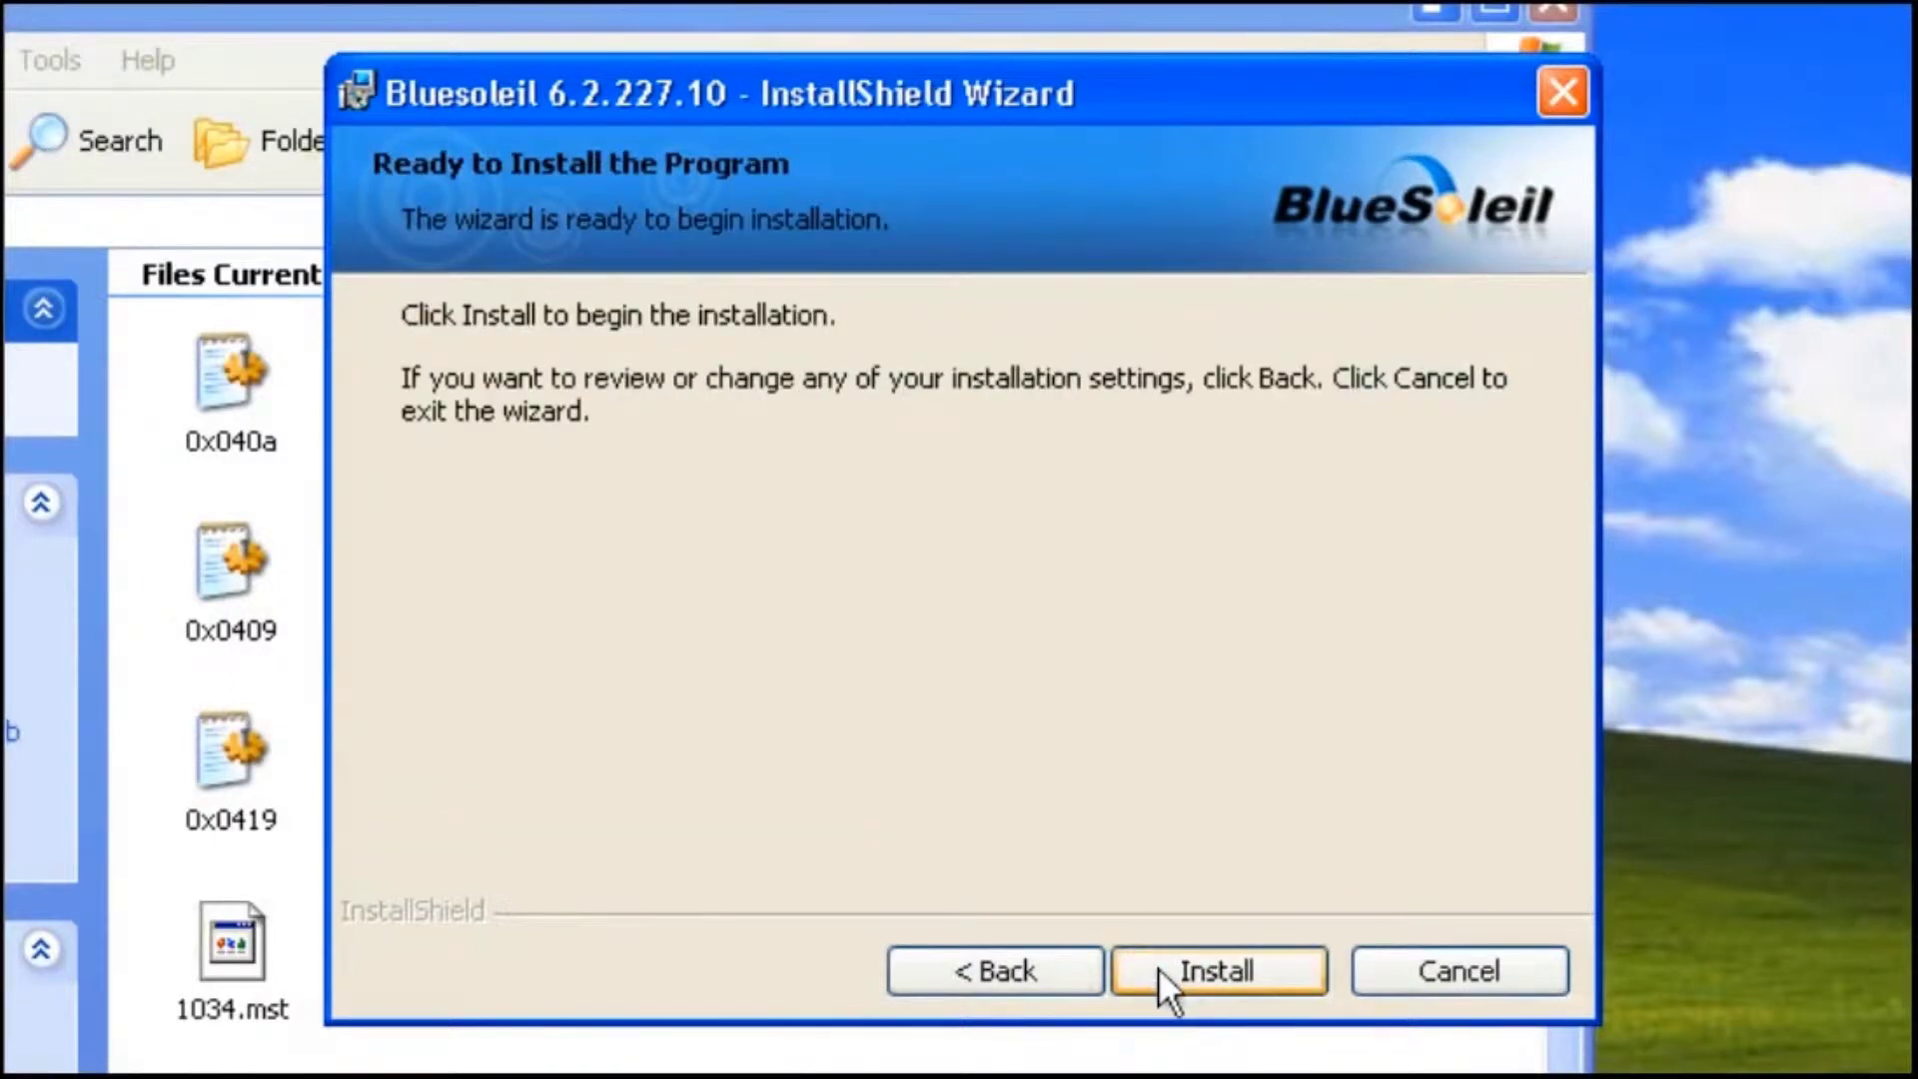
{"action": "left_click", "coordinate": [1158, 967]}
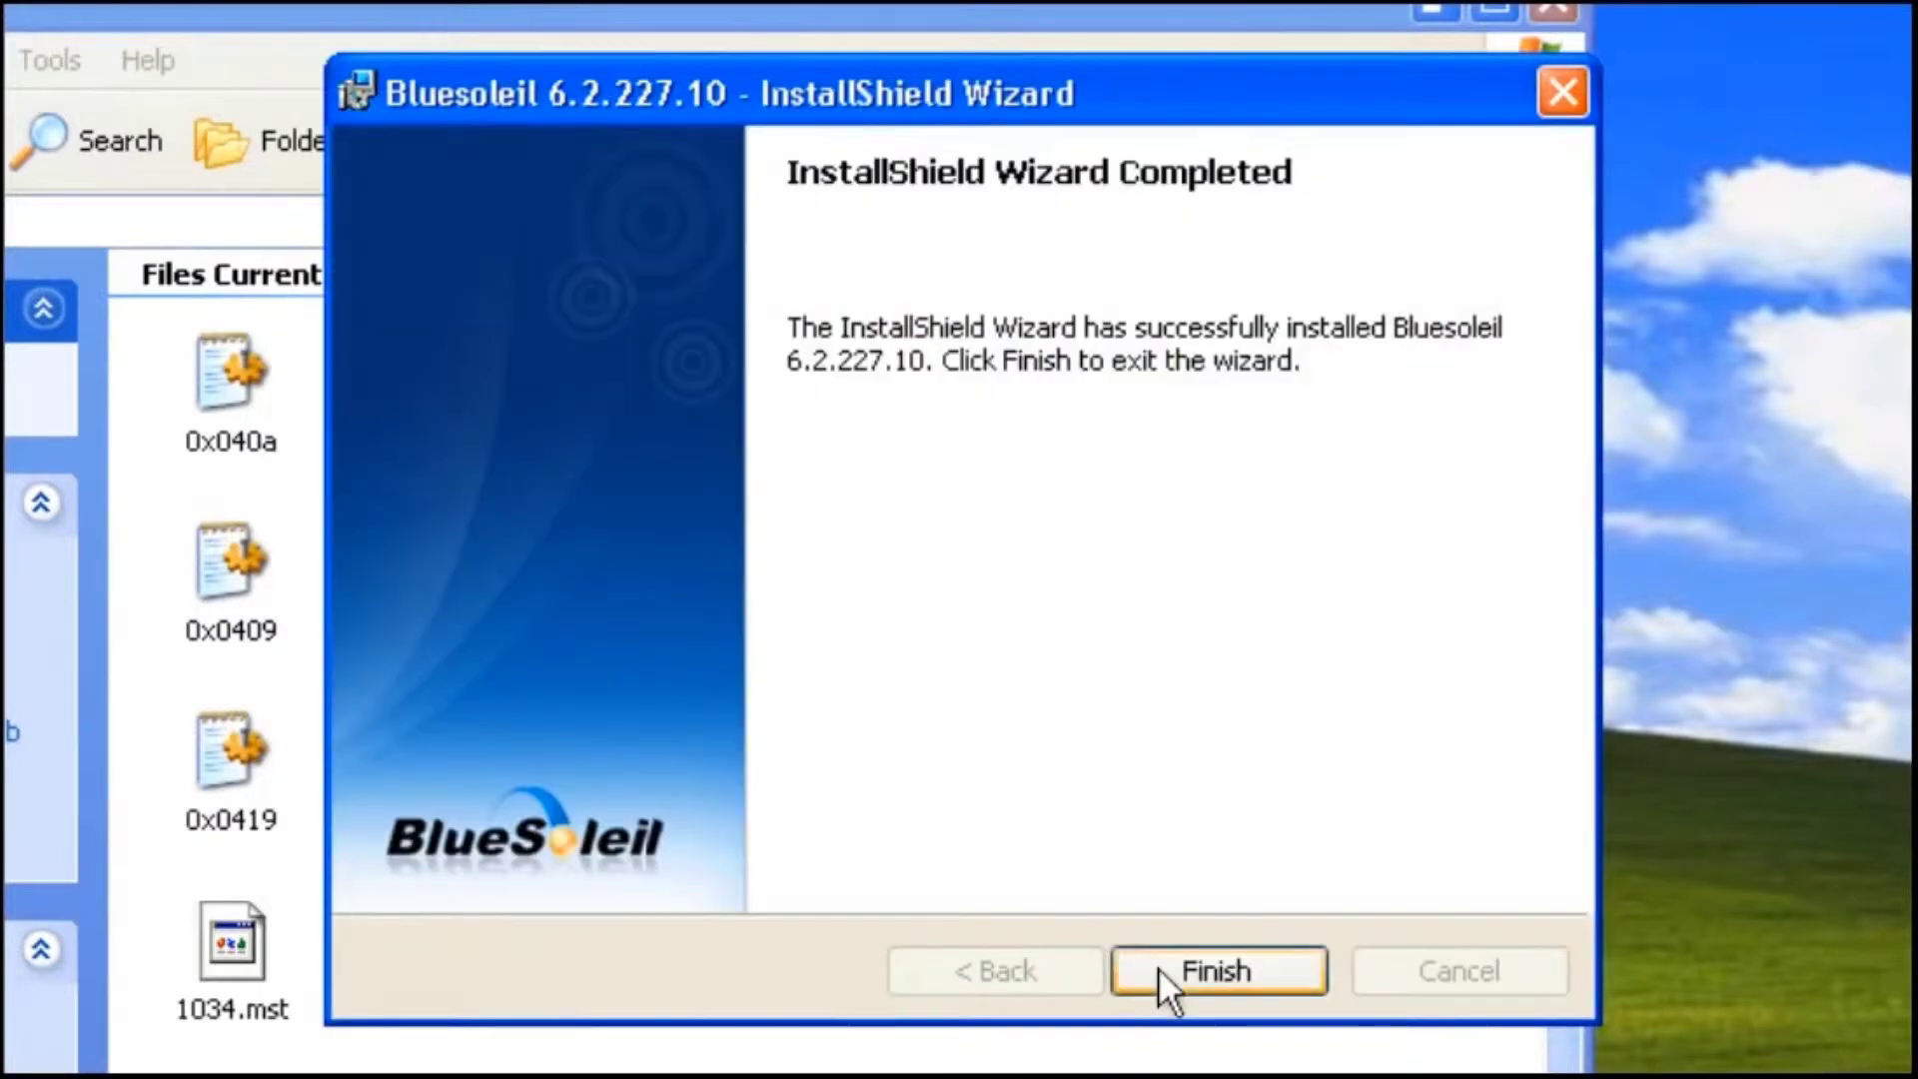
Finish the installer and agree to restart the computer now
{"action": "left_click", "coordinate": [1161, 969]}
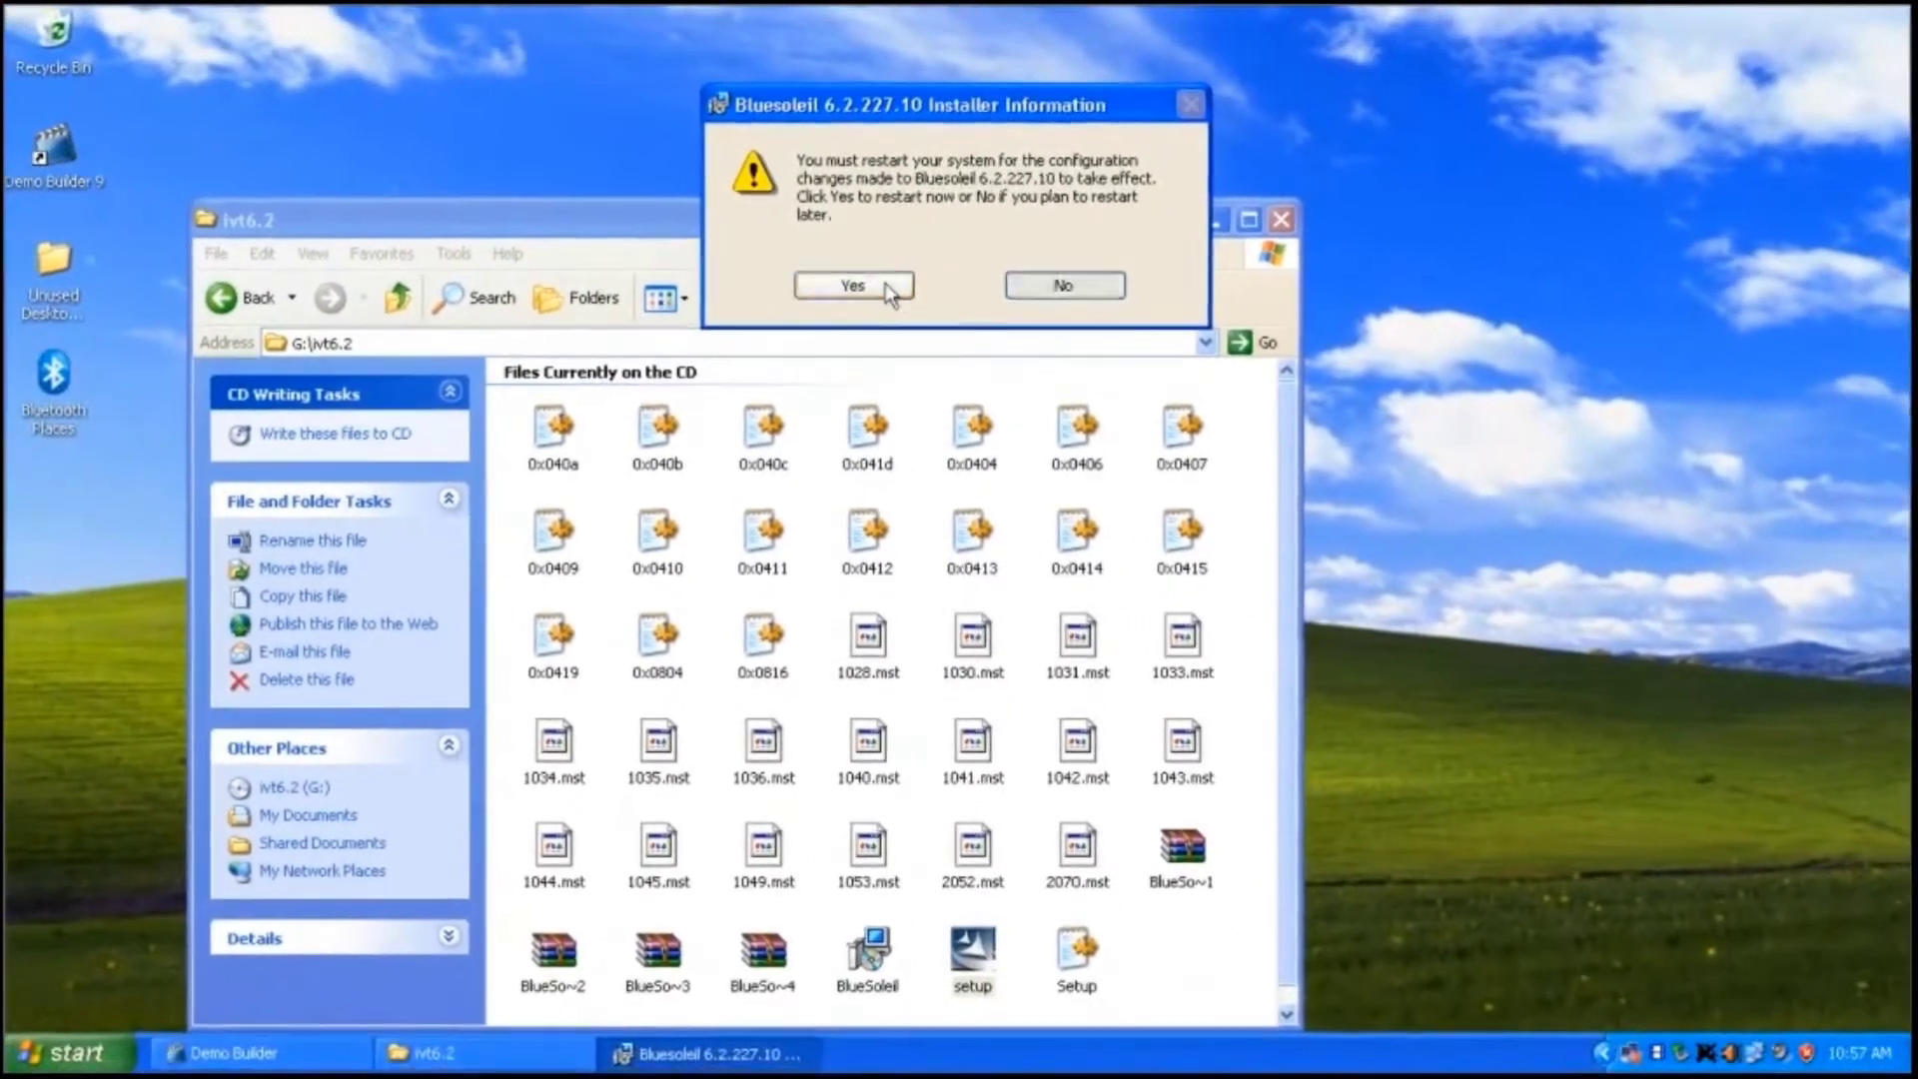
{"action": "left_click", "coordinate": [885, 293]}
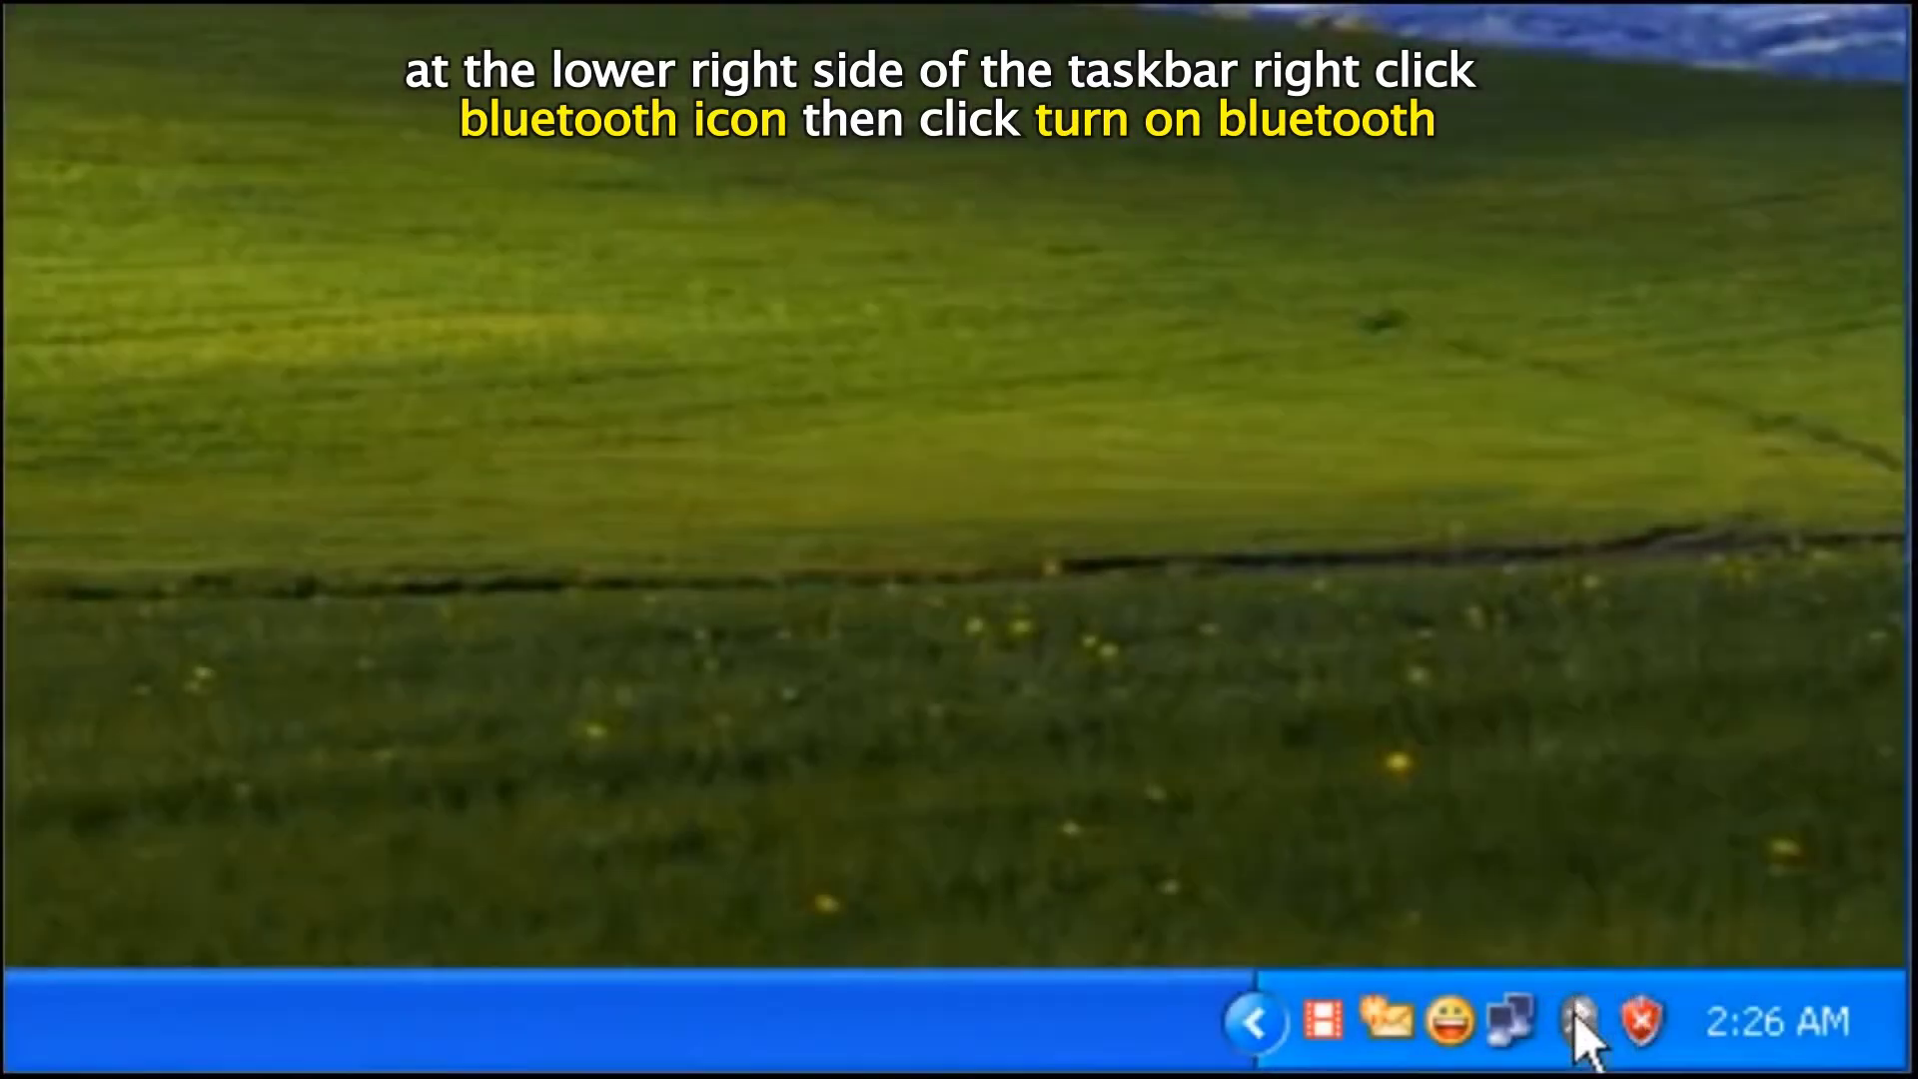
Turn Bluetooth on from the tray icon and display the BlueSoleil Classic View window
{"action": "right_click", "coordinate": [1576, 1021]}
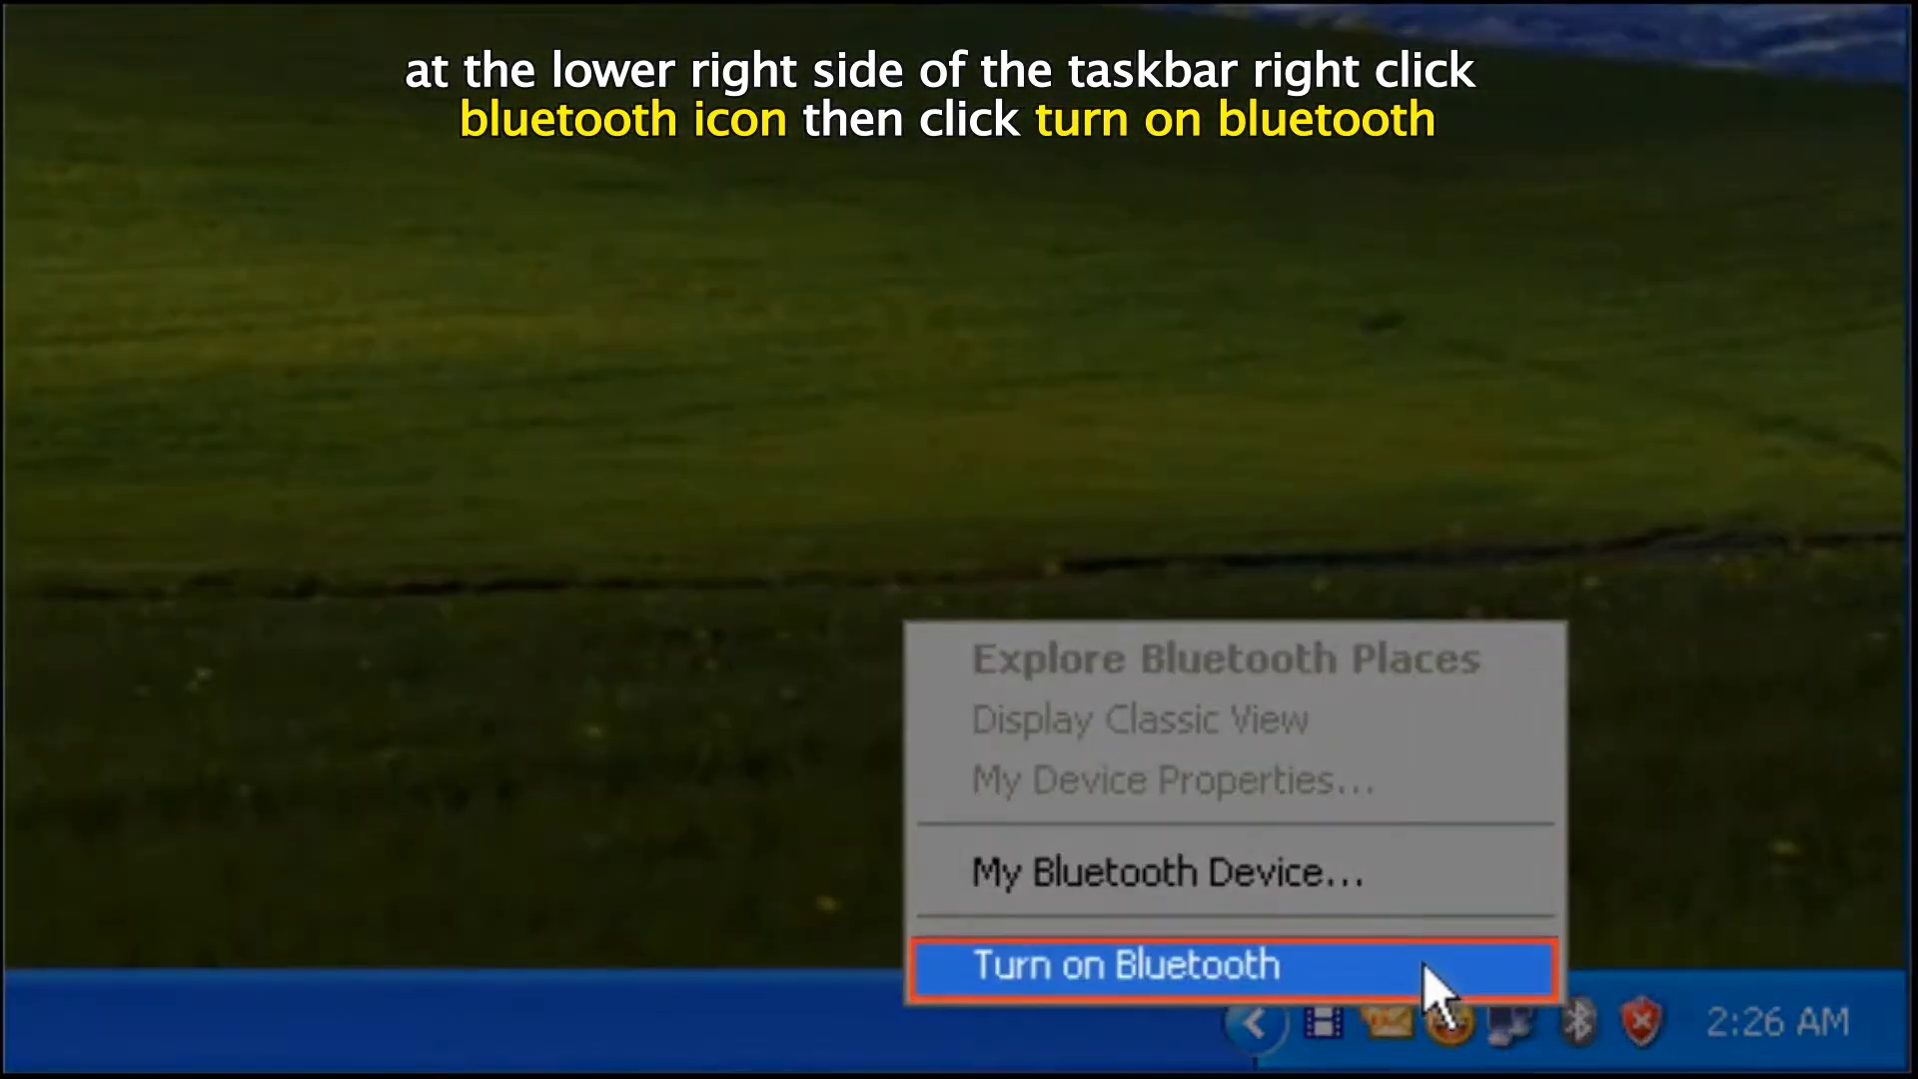
{"action": "left_click", "coordinate": [1424, 964]}
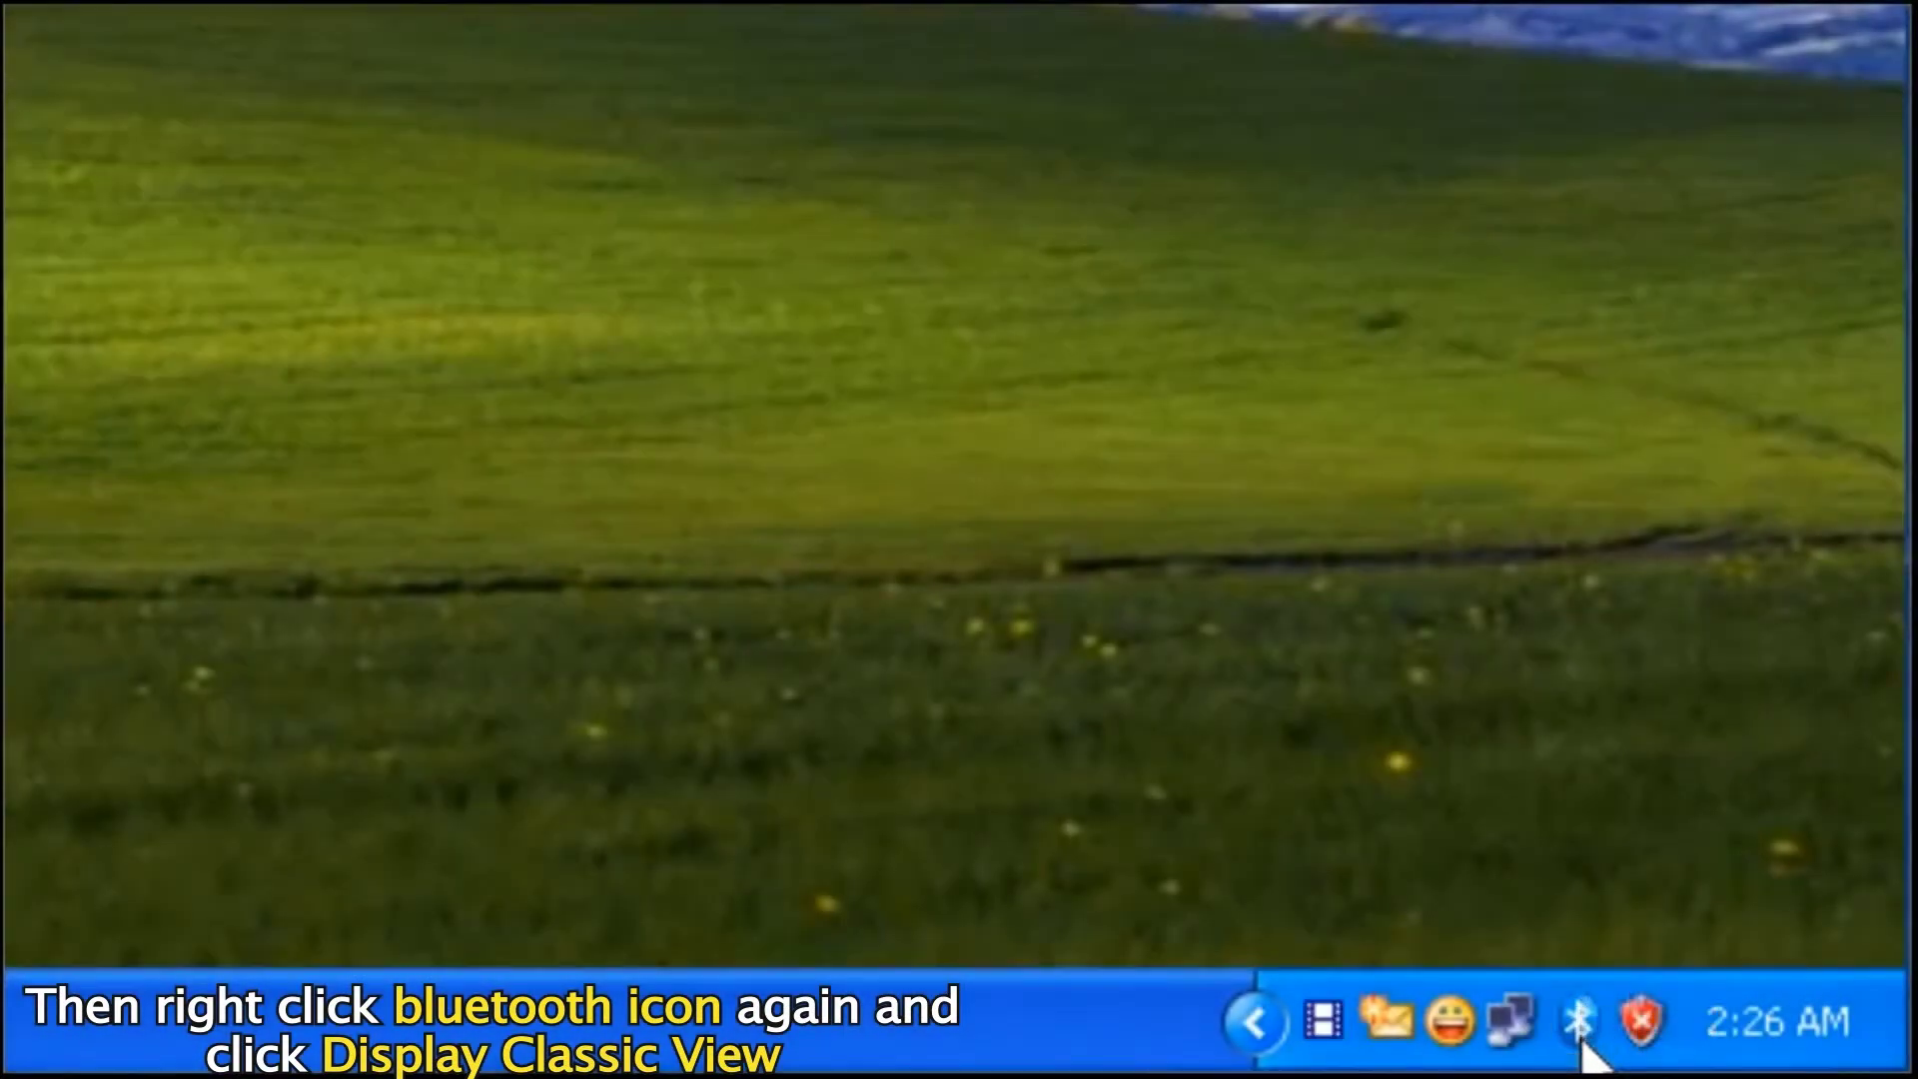
{"action": "right_click", "coordinate": [1581, 1037]}
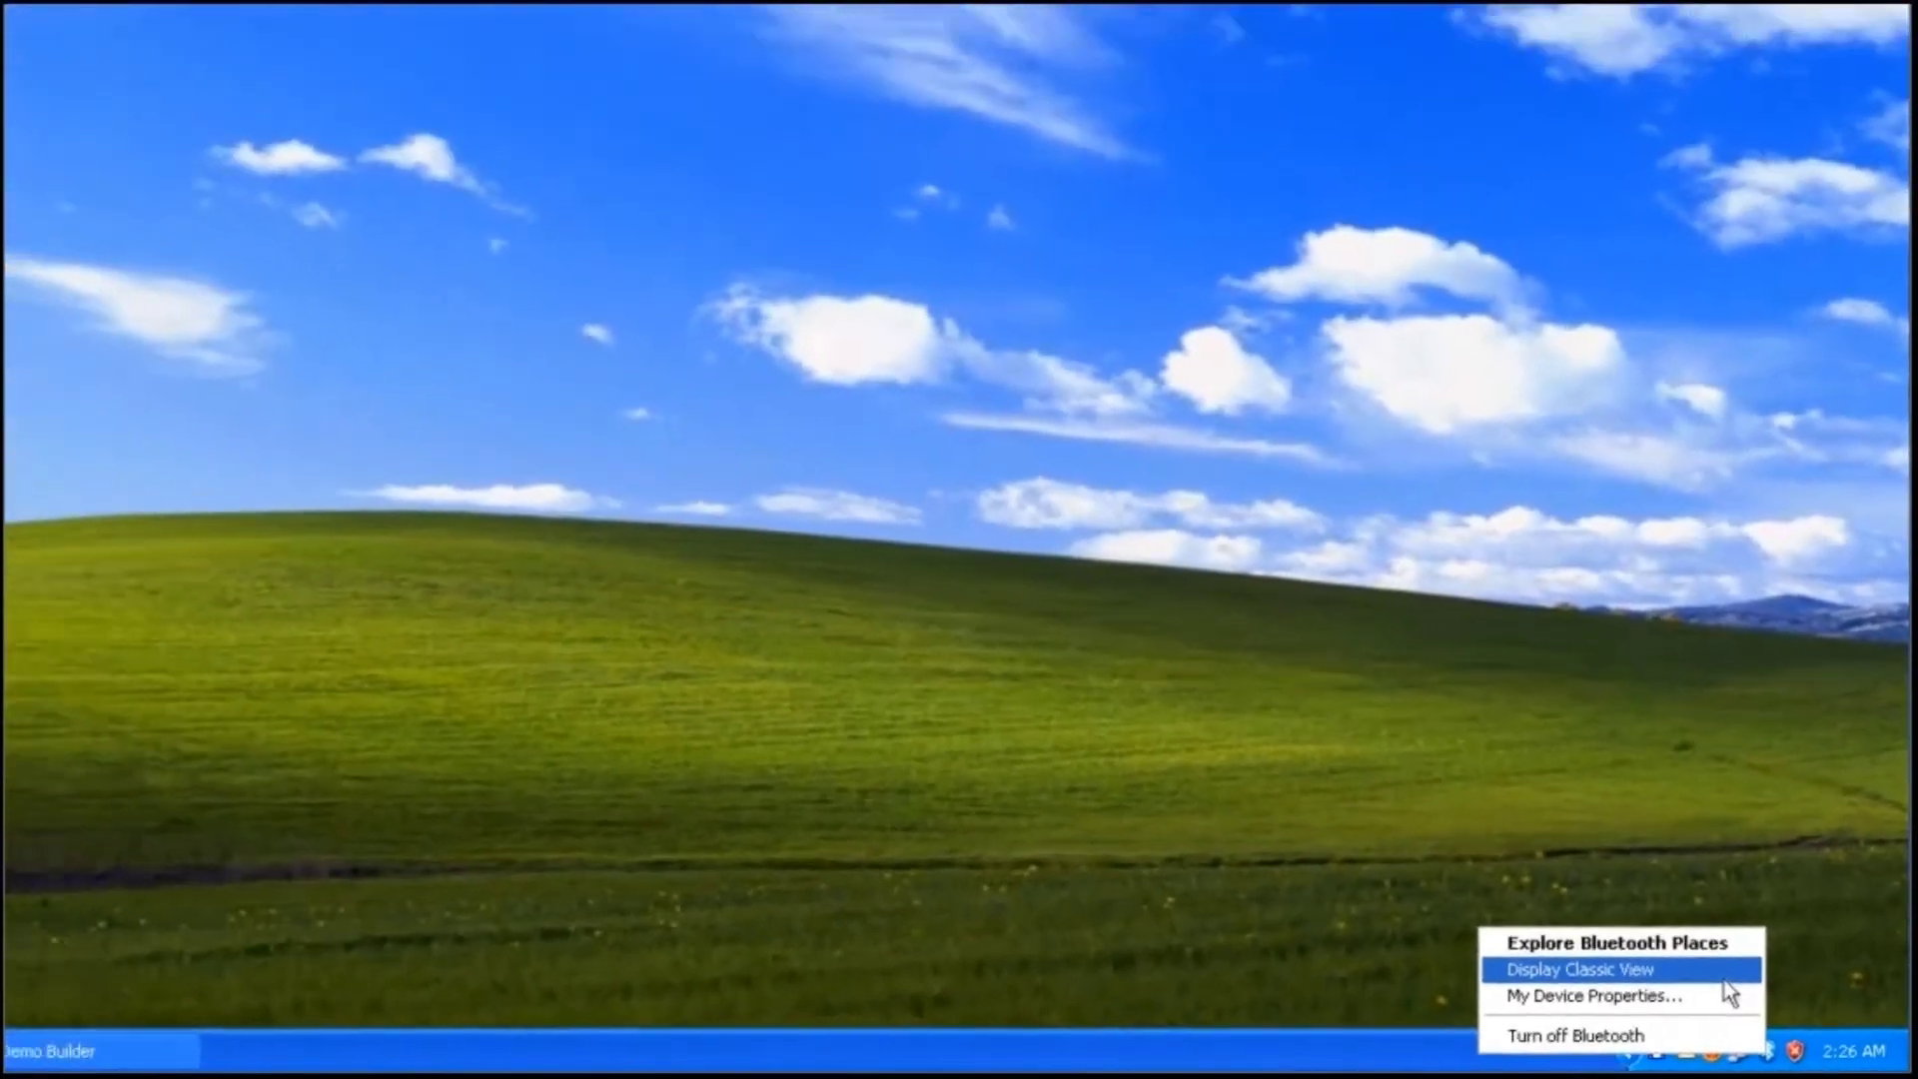
{"action": "left_click", "coordinate": [1478, 854]}
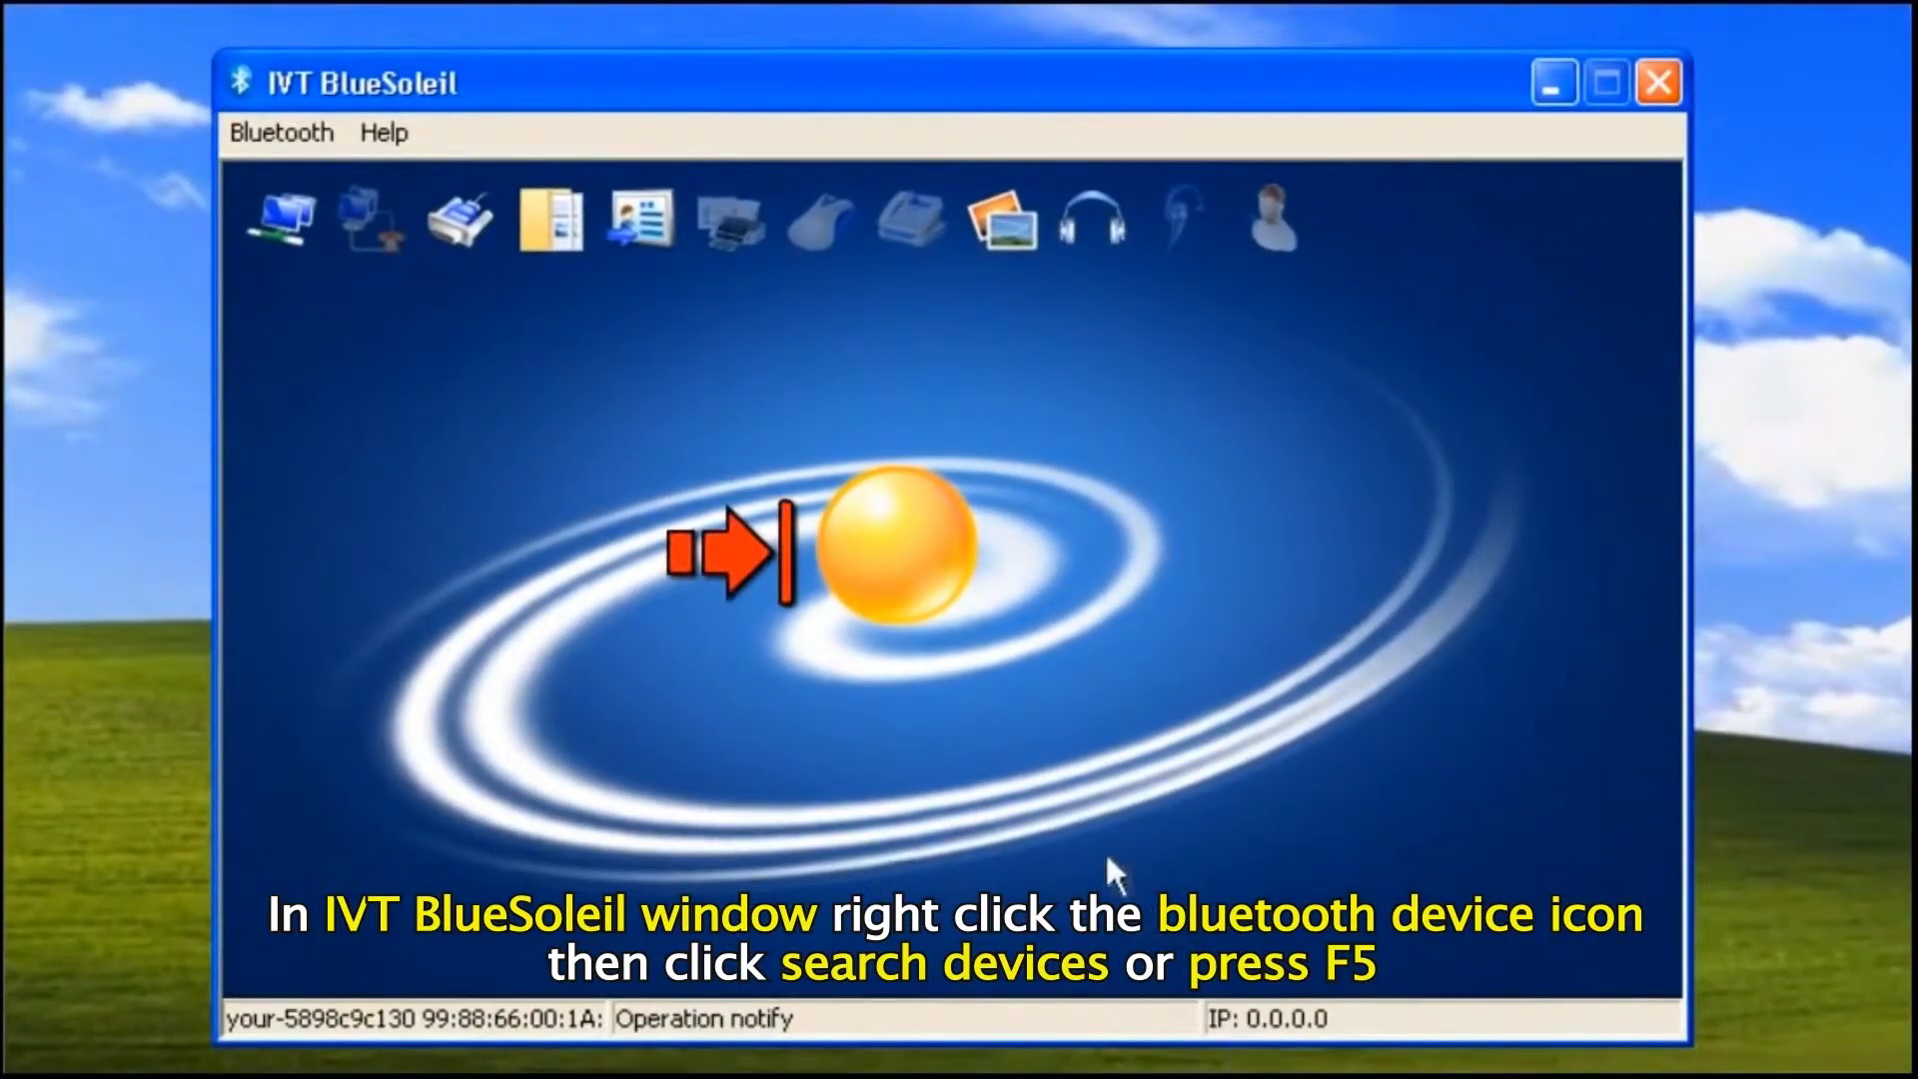
Search for nearby Bluetooth devices and retrieve the found phone's name, FPH-001-ATC
{"action": "right_click", "coordinate": [931, 555]}
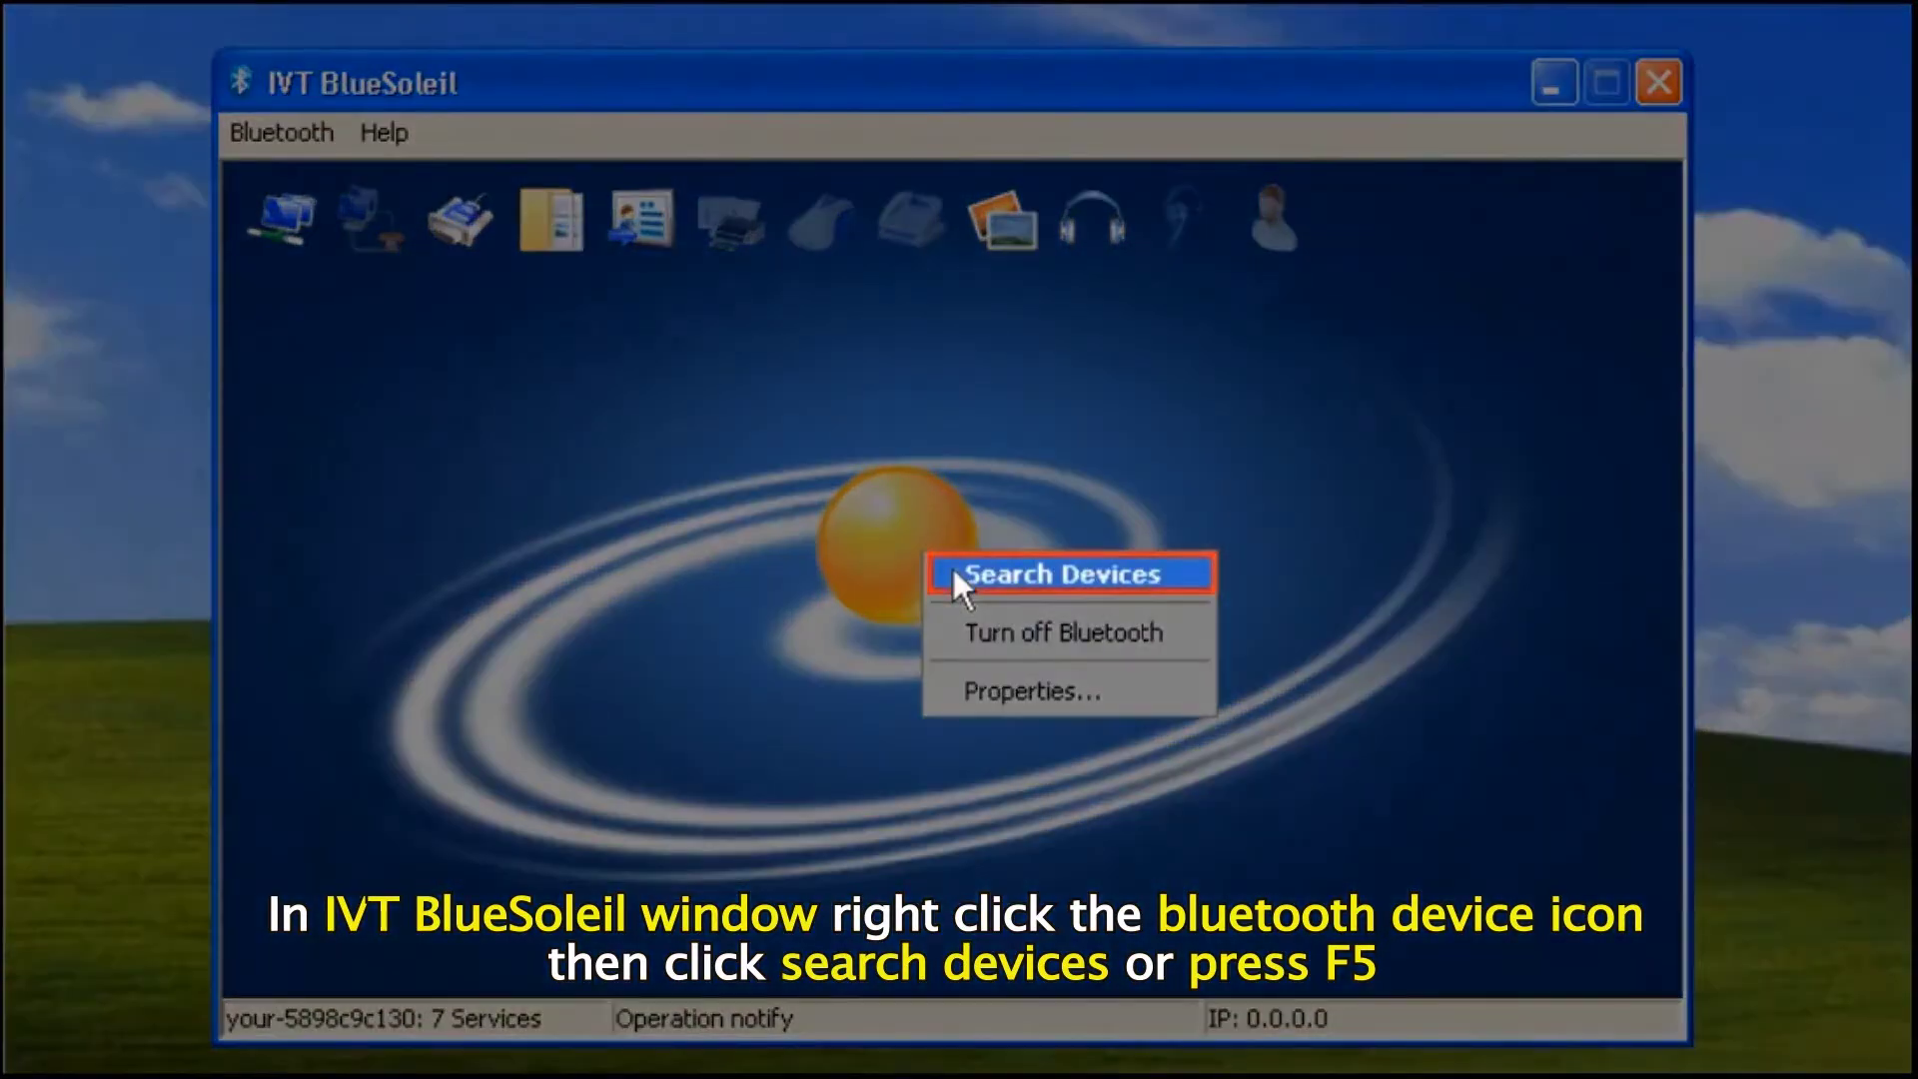
{"action": "left_click", "coordinate": [952, 572]}
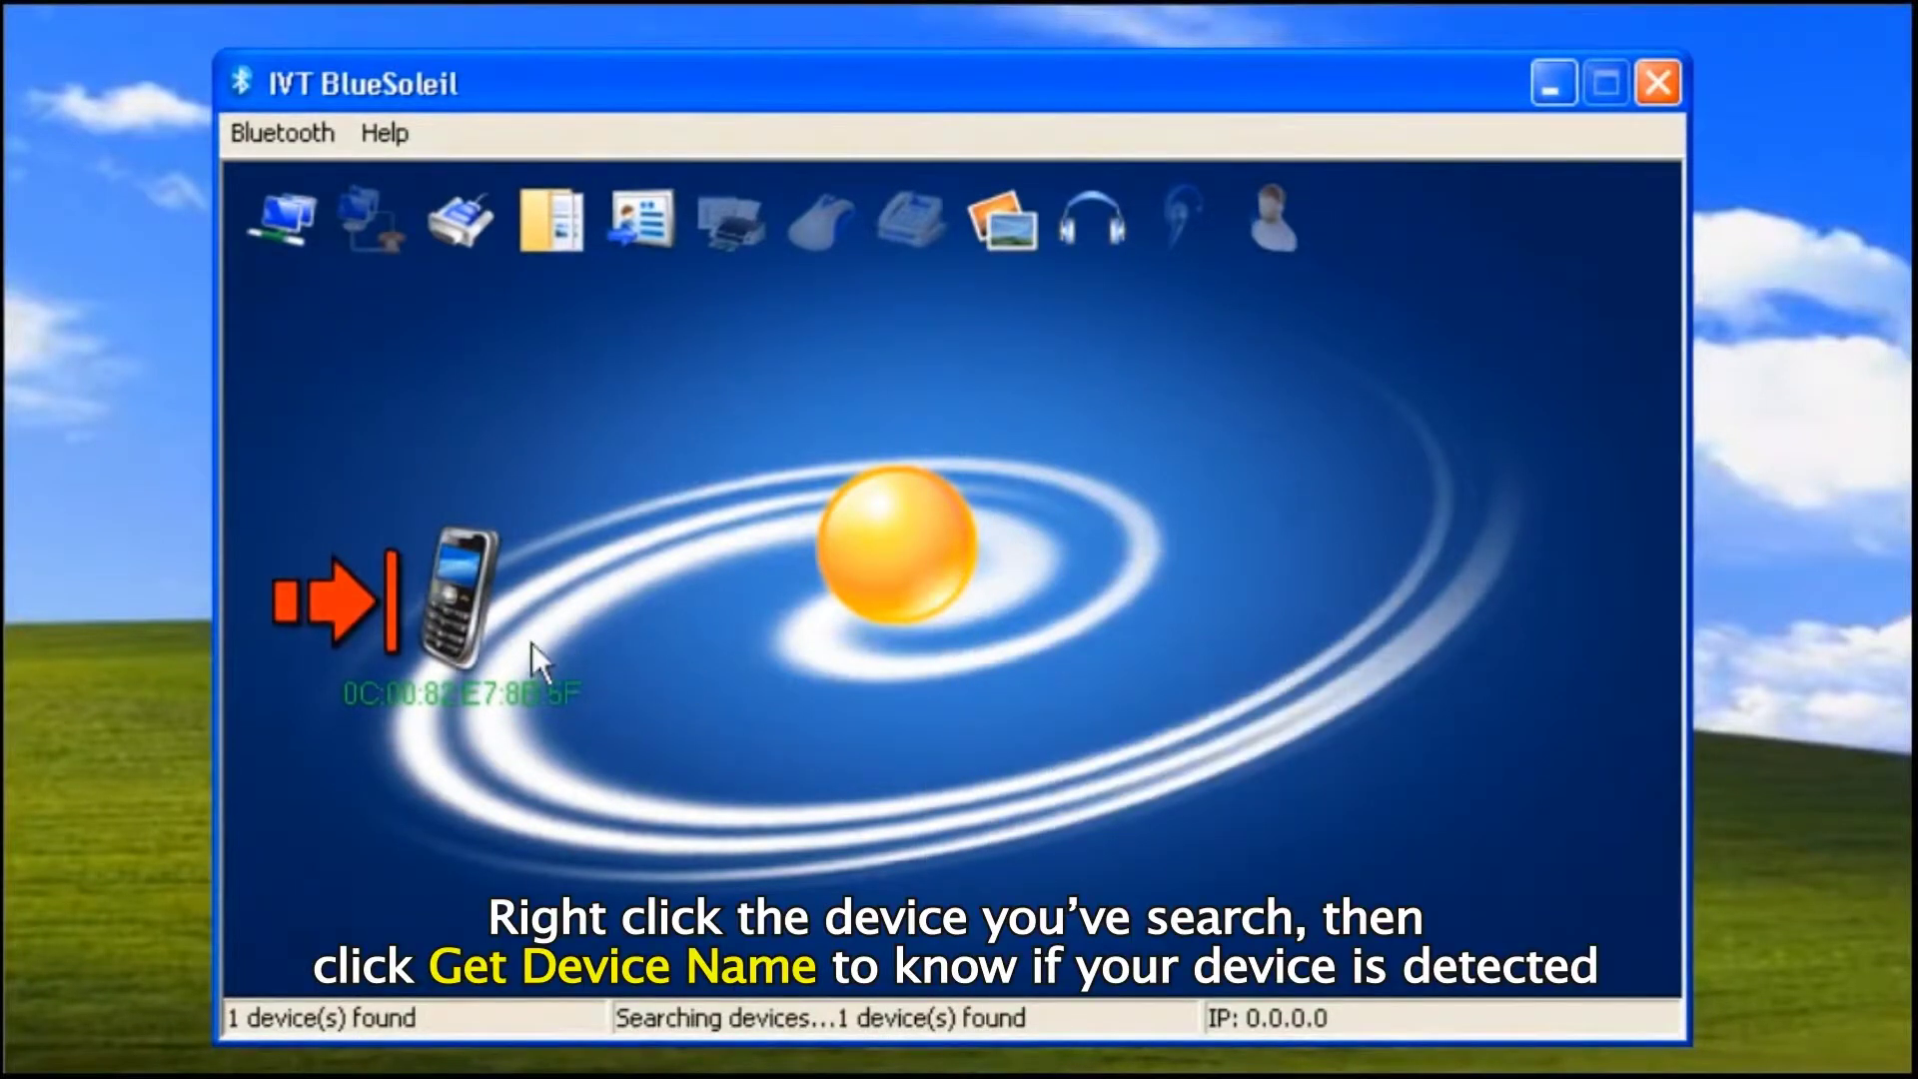
{"action": "right_click", "coordinate": [499, 635]}
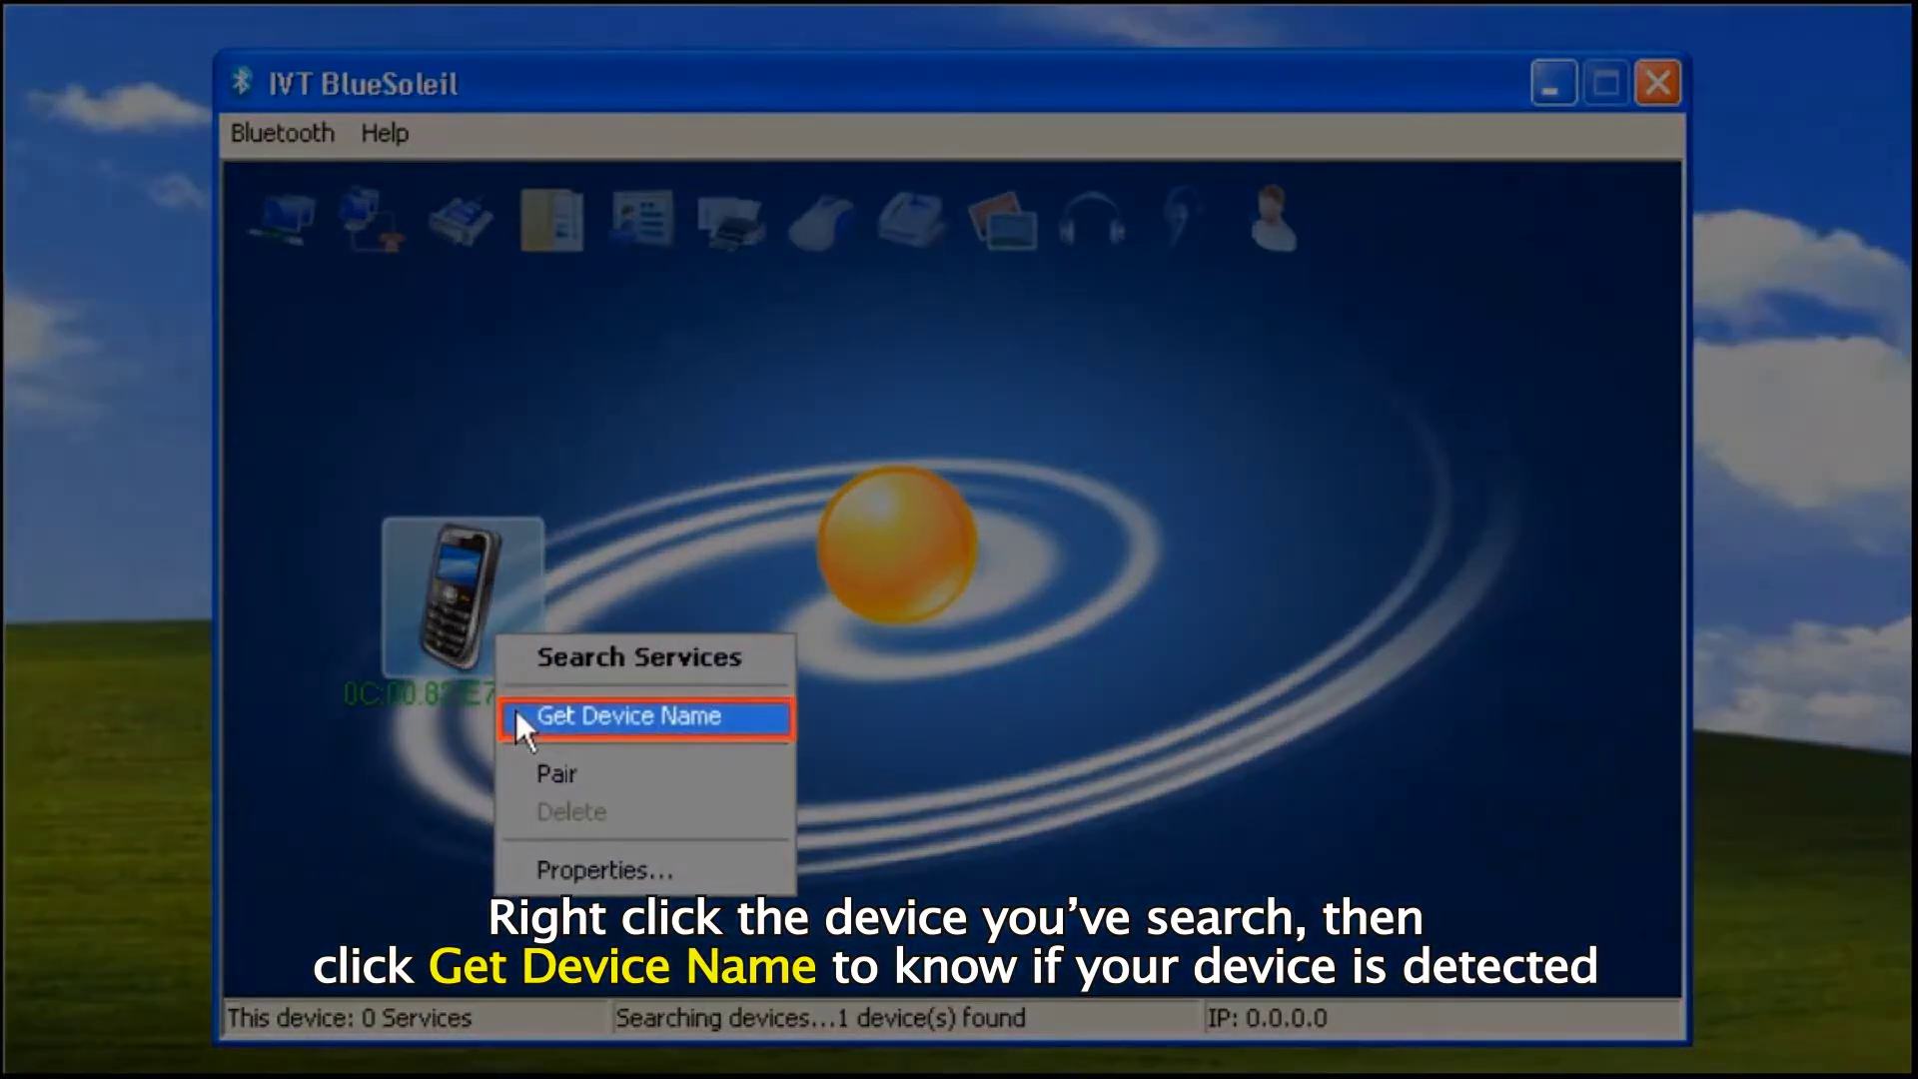
{"action": "left_click", "coordinate": [514, 706]}
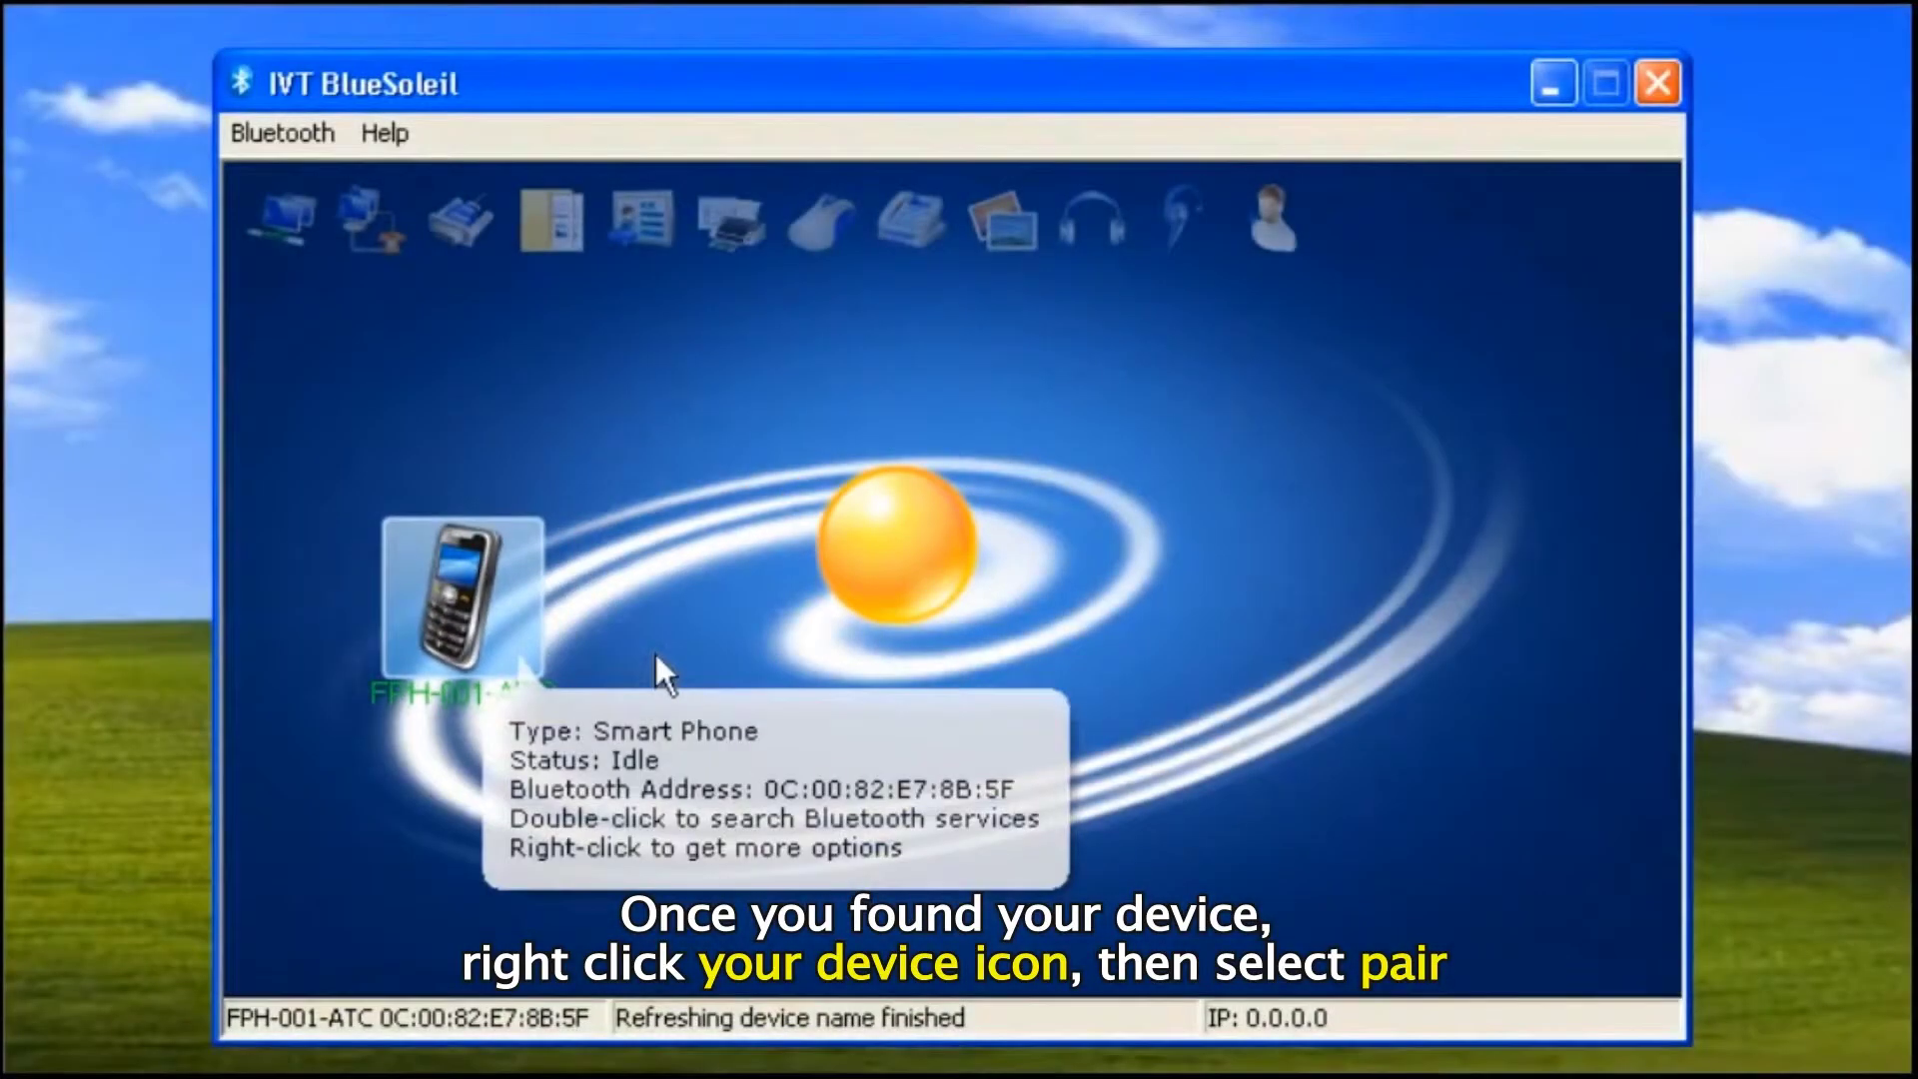
Pair FPH-001-ATC with the PC by entering the matching Bluetooth passkey
{"action": "right_click", "coordinate": [655, 651]}
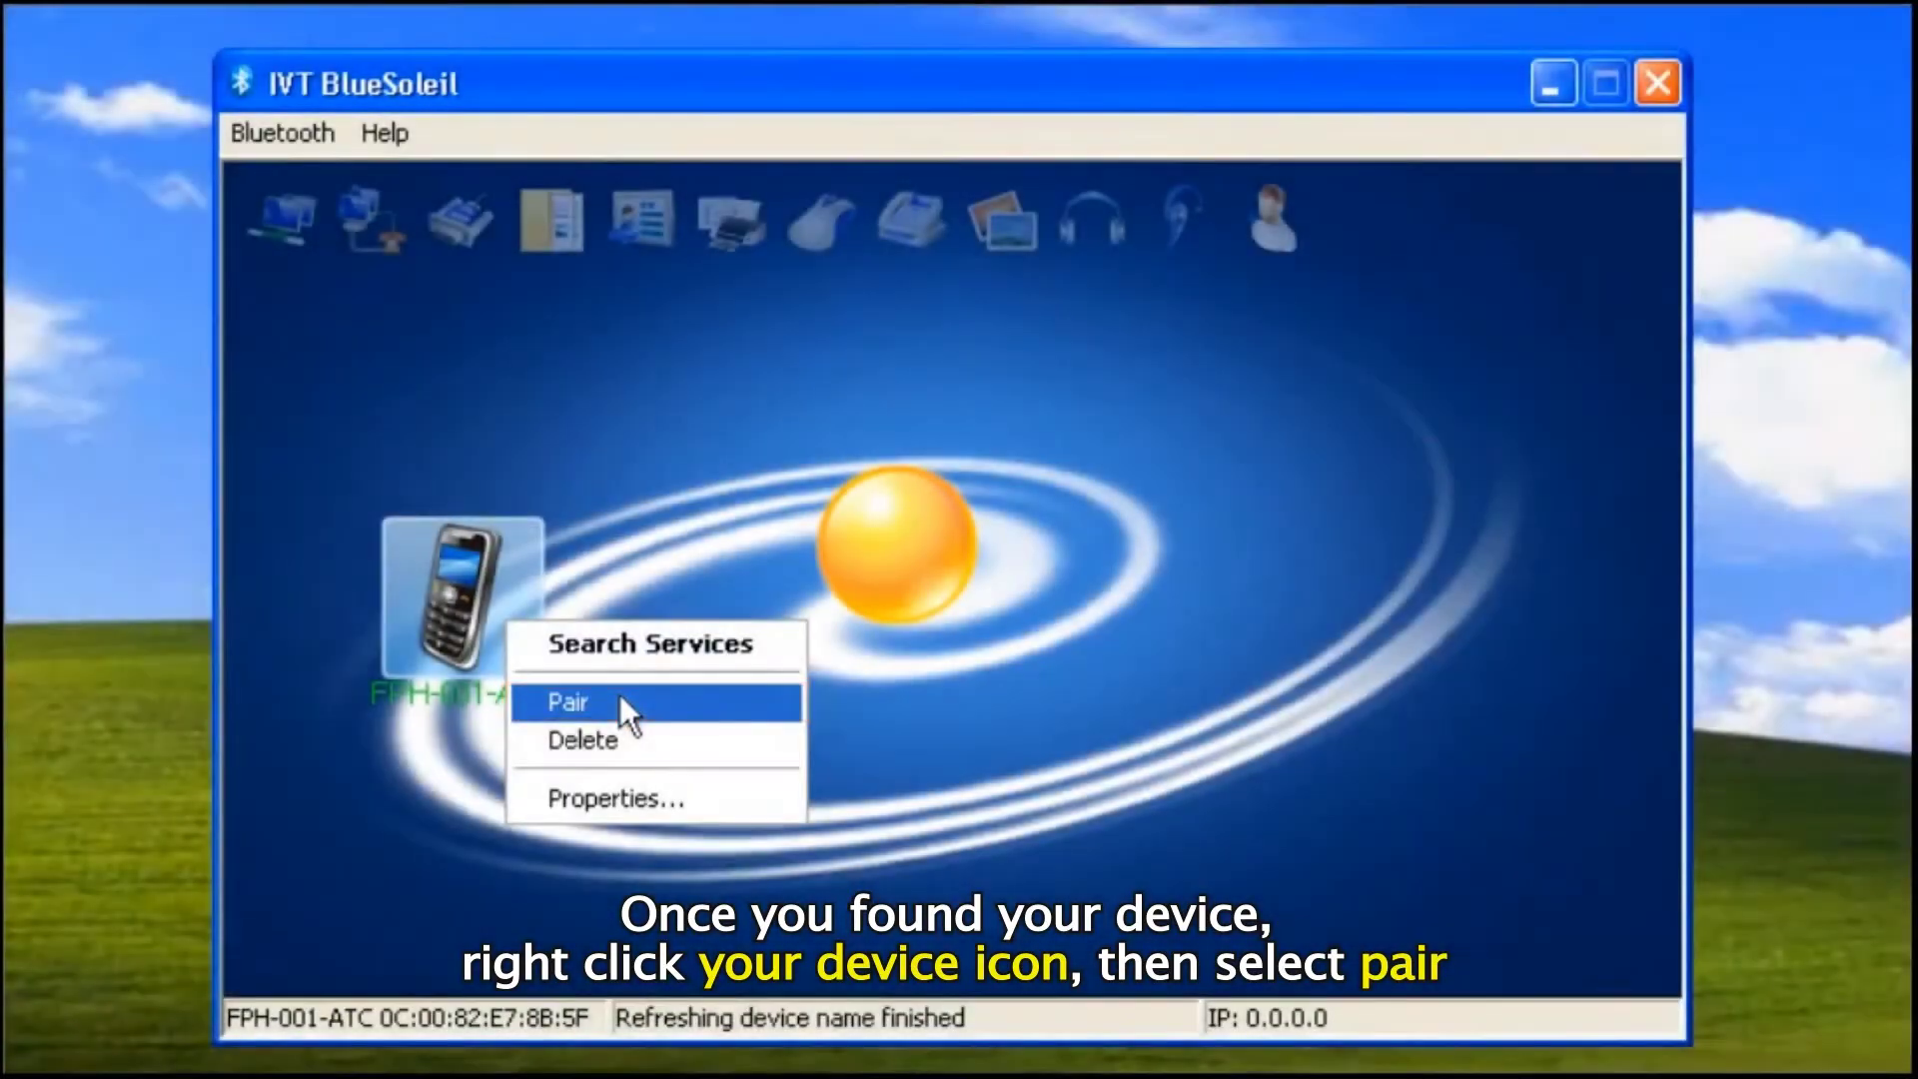
{"action": "left_click", "coordinate": [619, 702]}
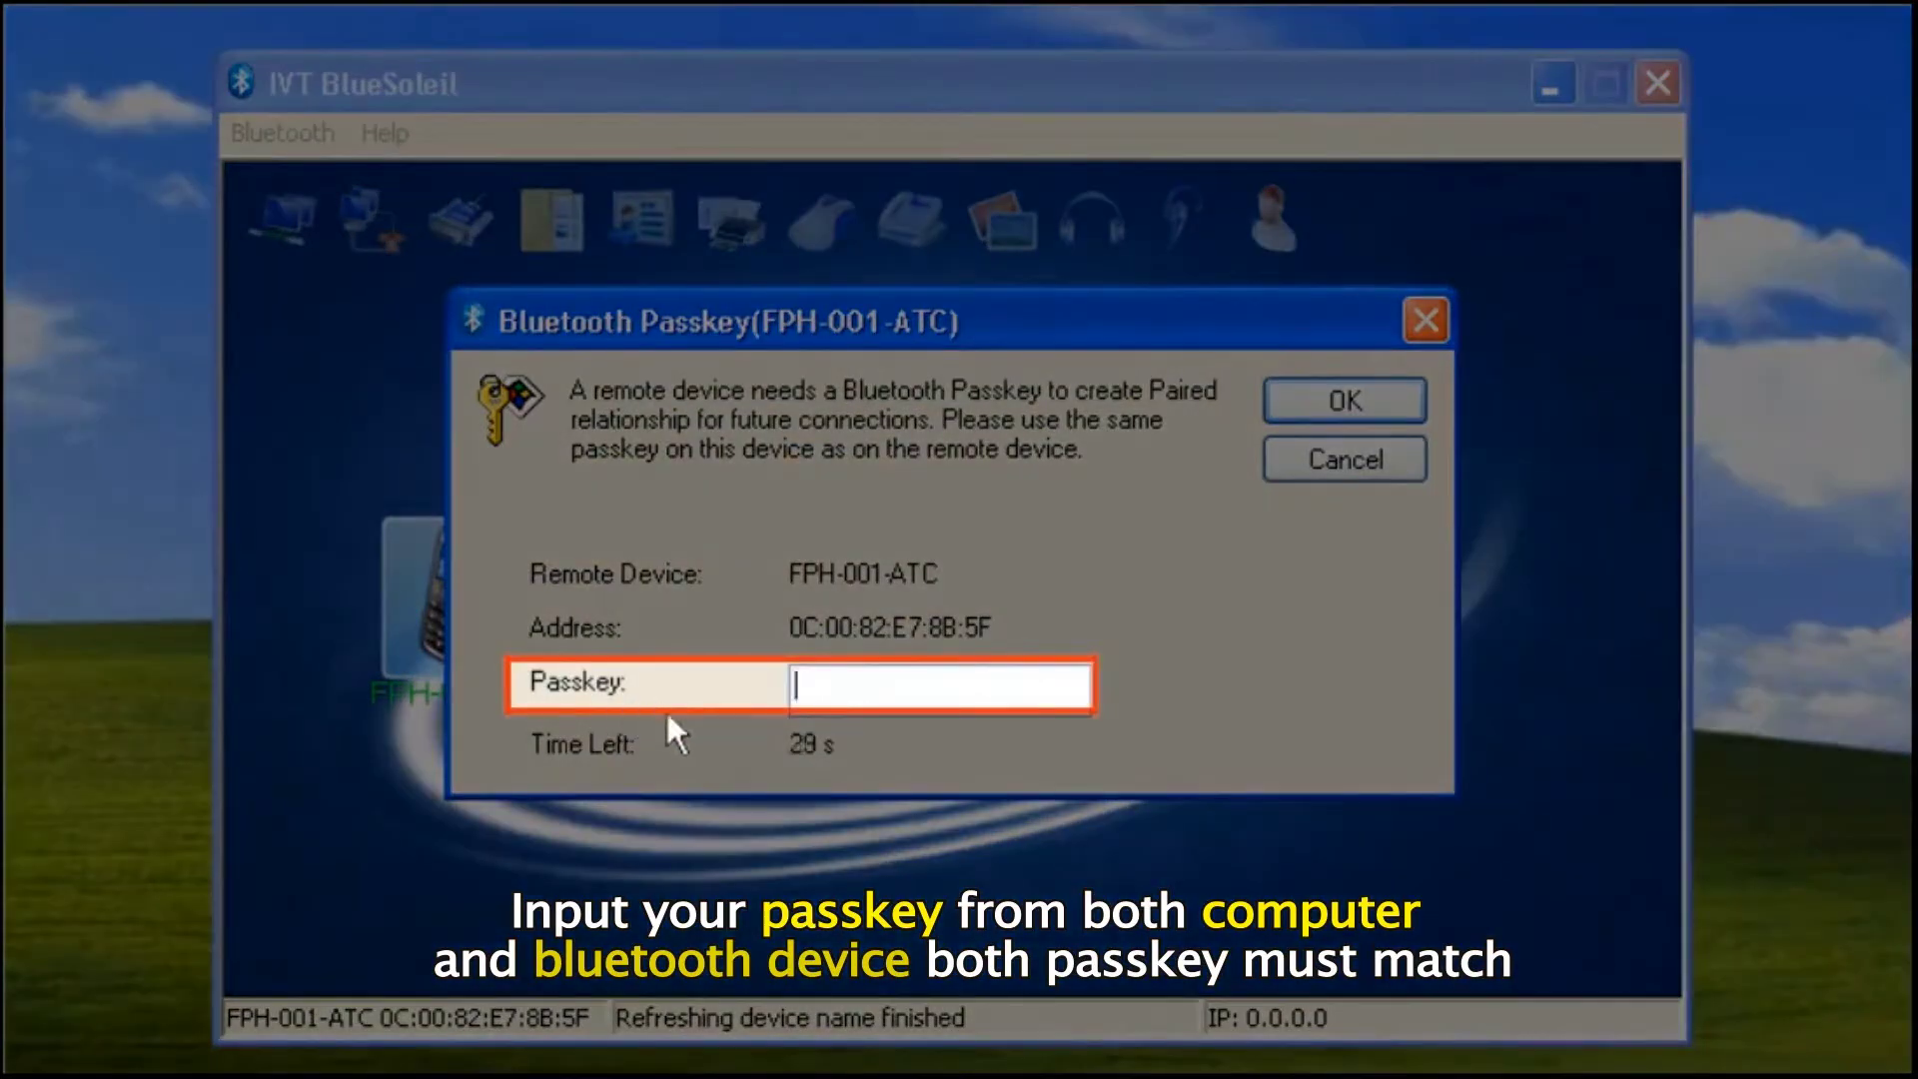
{"action": "type", "text": "1234"}
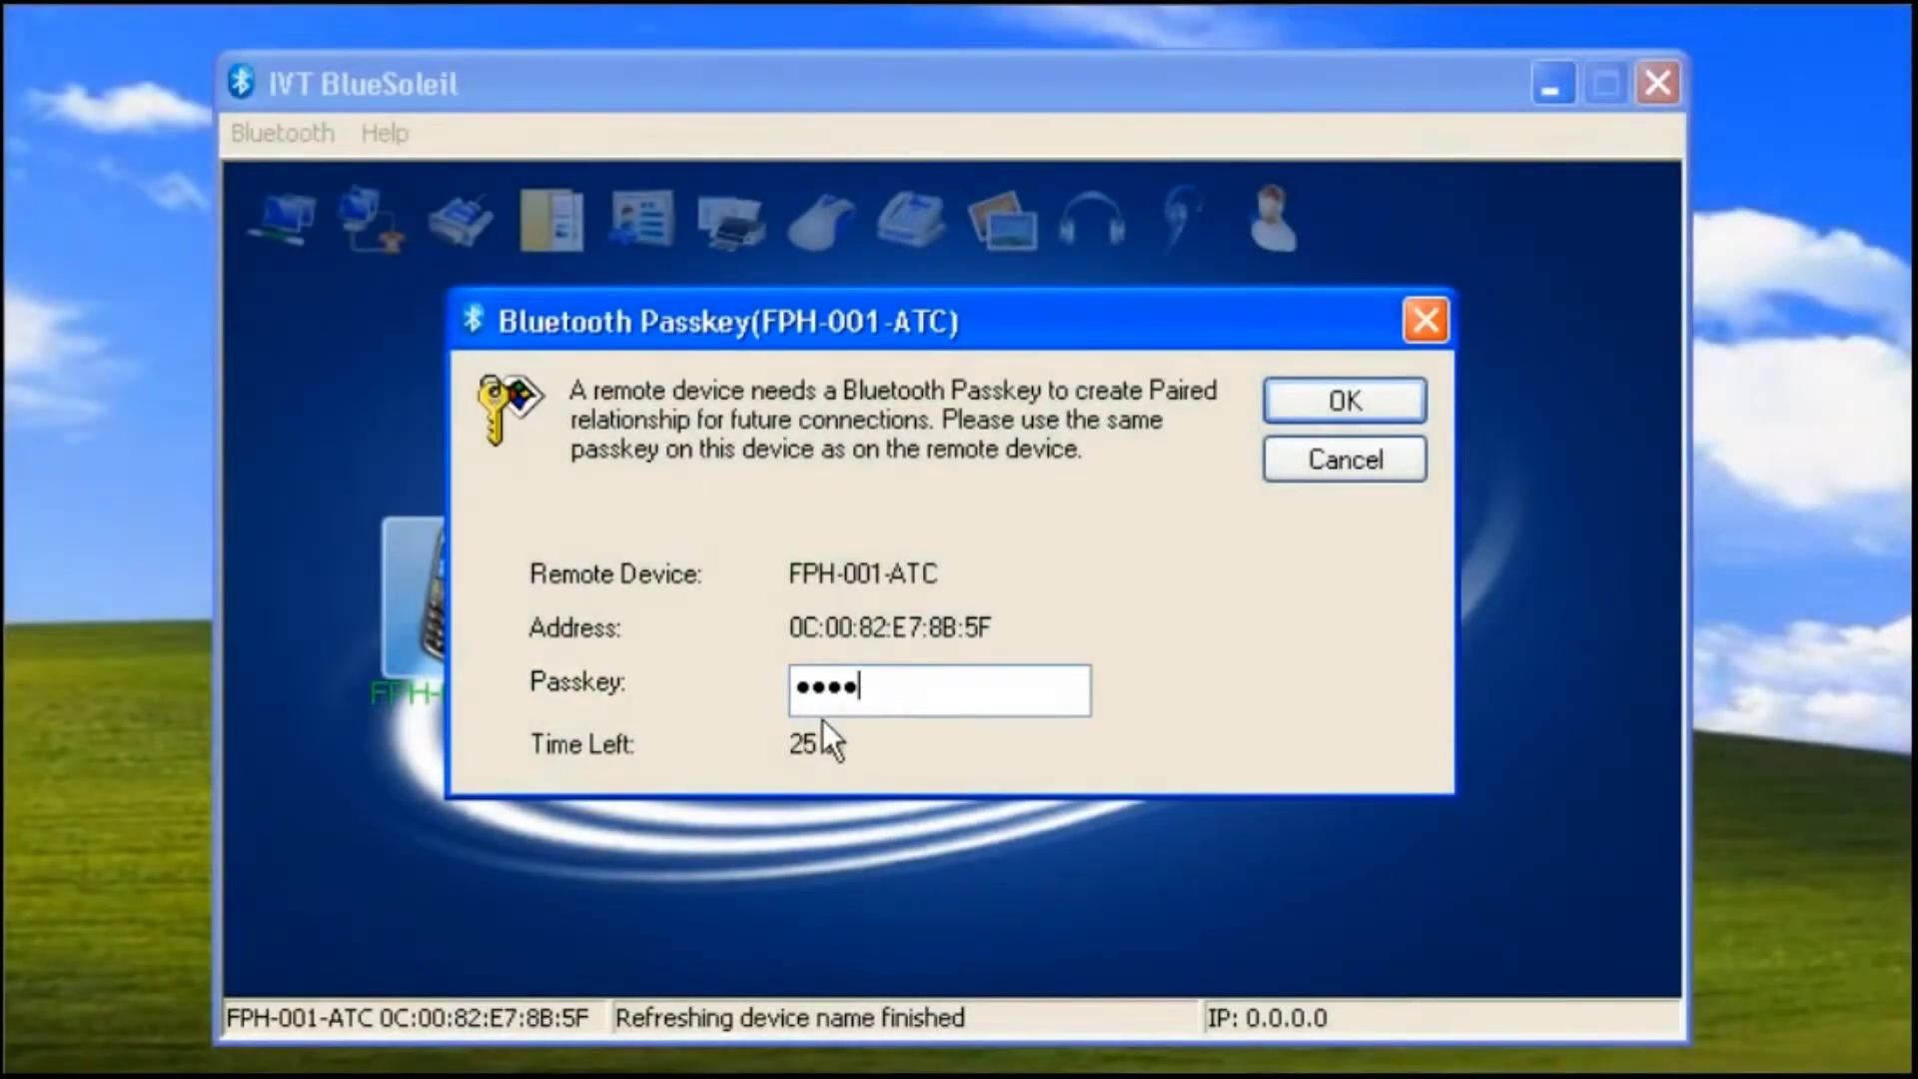
{"action": "left_click", "coordinate": [1375, 402]}
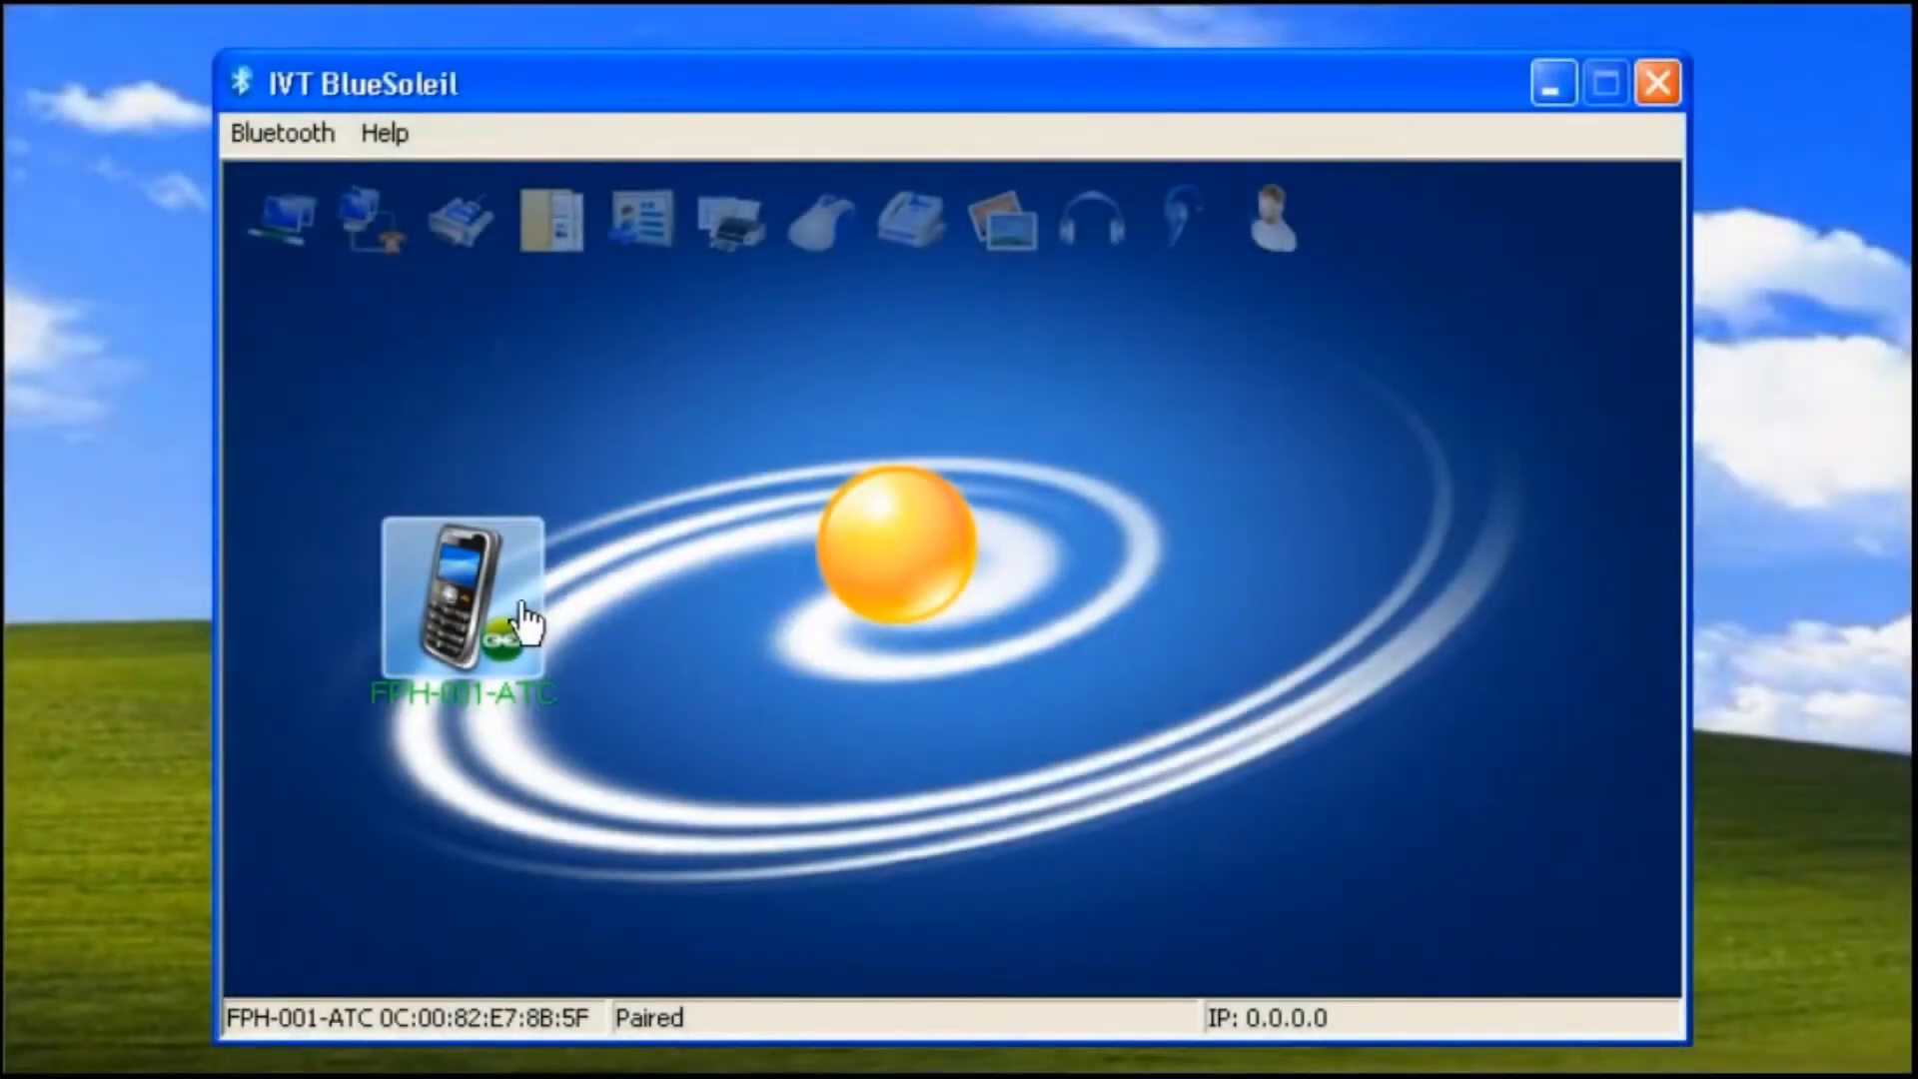
Send logo.png from My Pictures to FPH-001-ATC through Bluetooth Object Push's Send Objects, using the All Files filter
{"action": "double_click", "coordinate": [524, 625]}
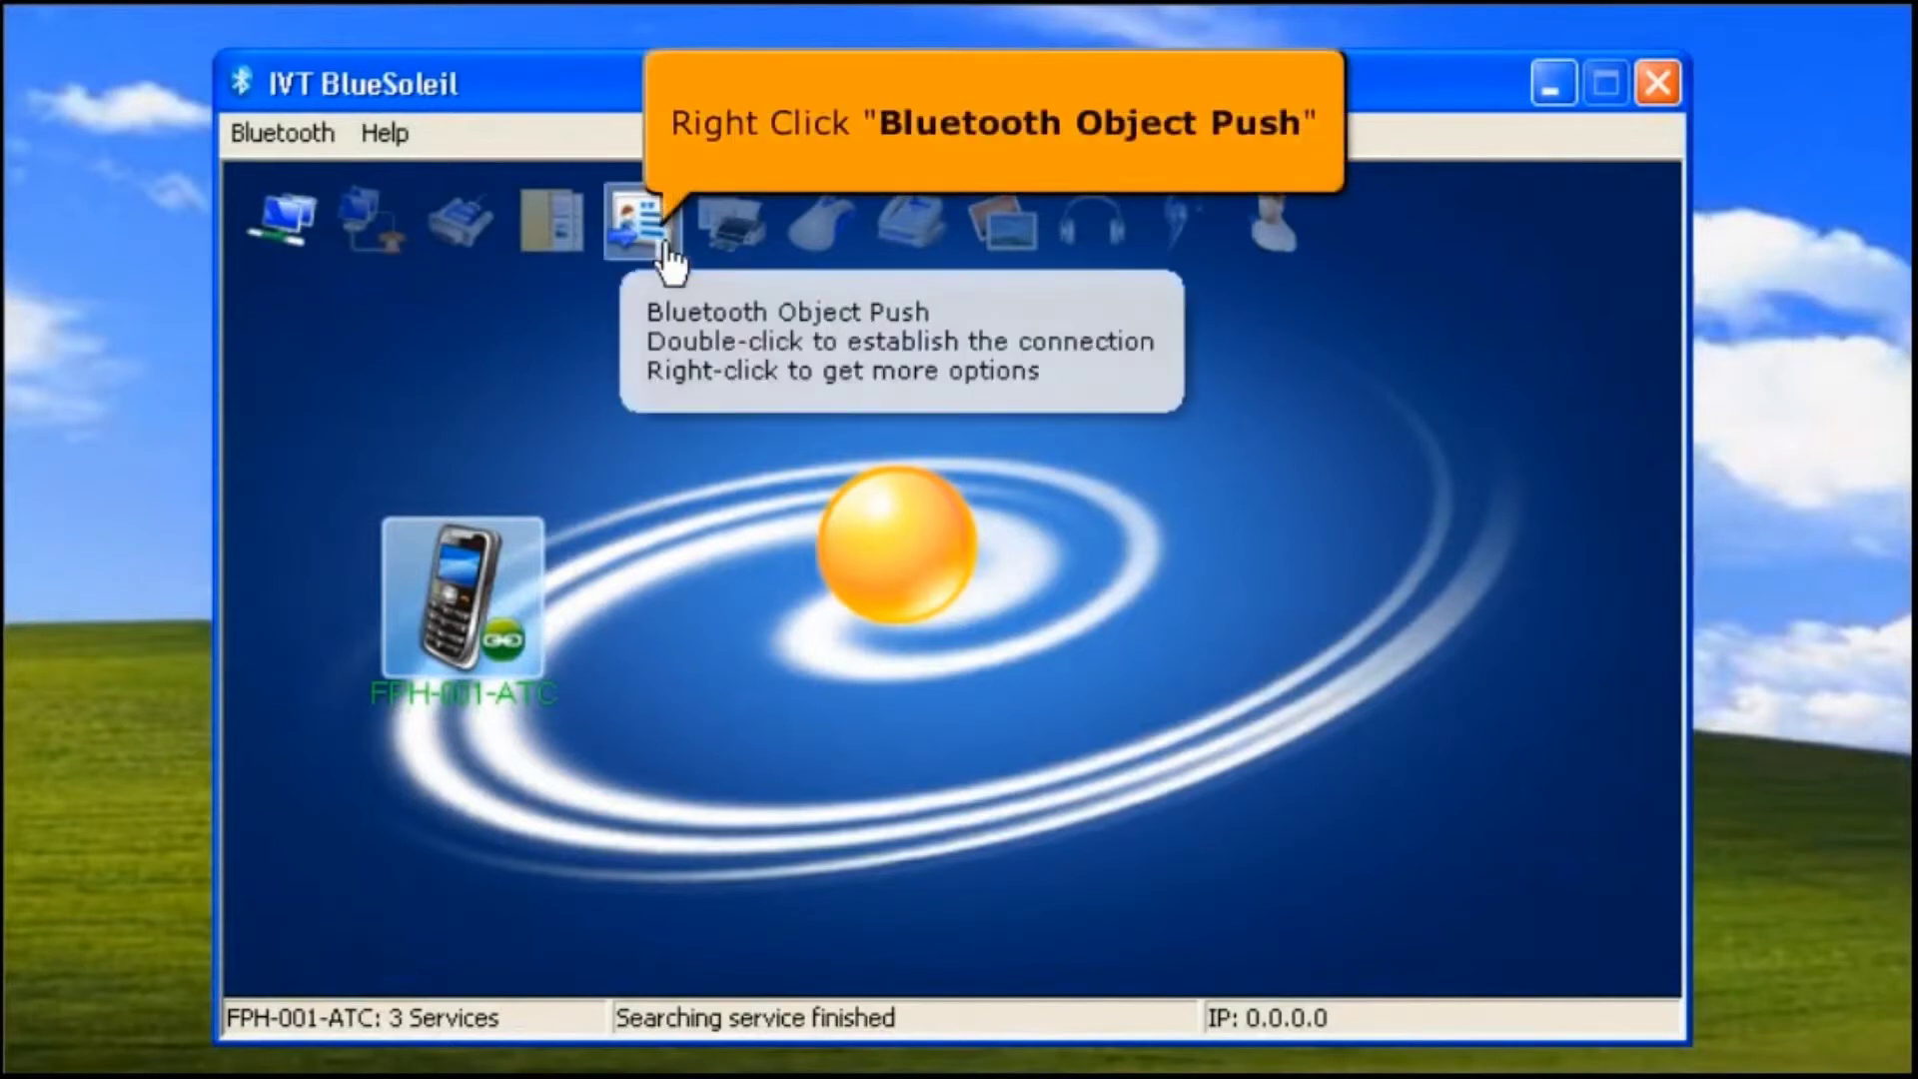
{"action": "right_click", "coordinate": [665, 251]}
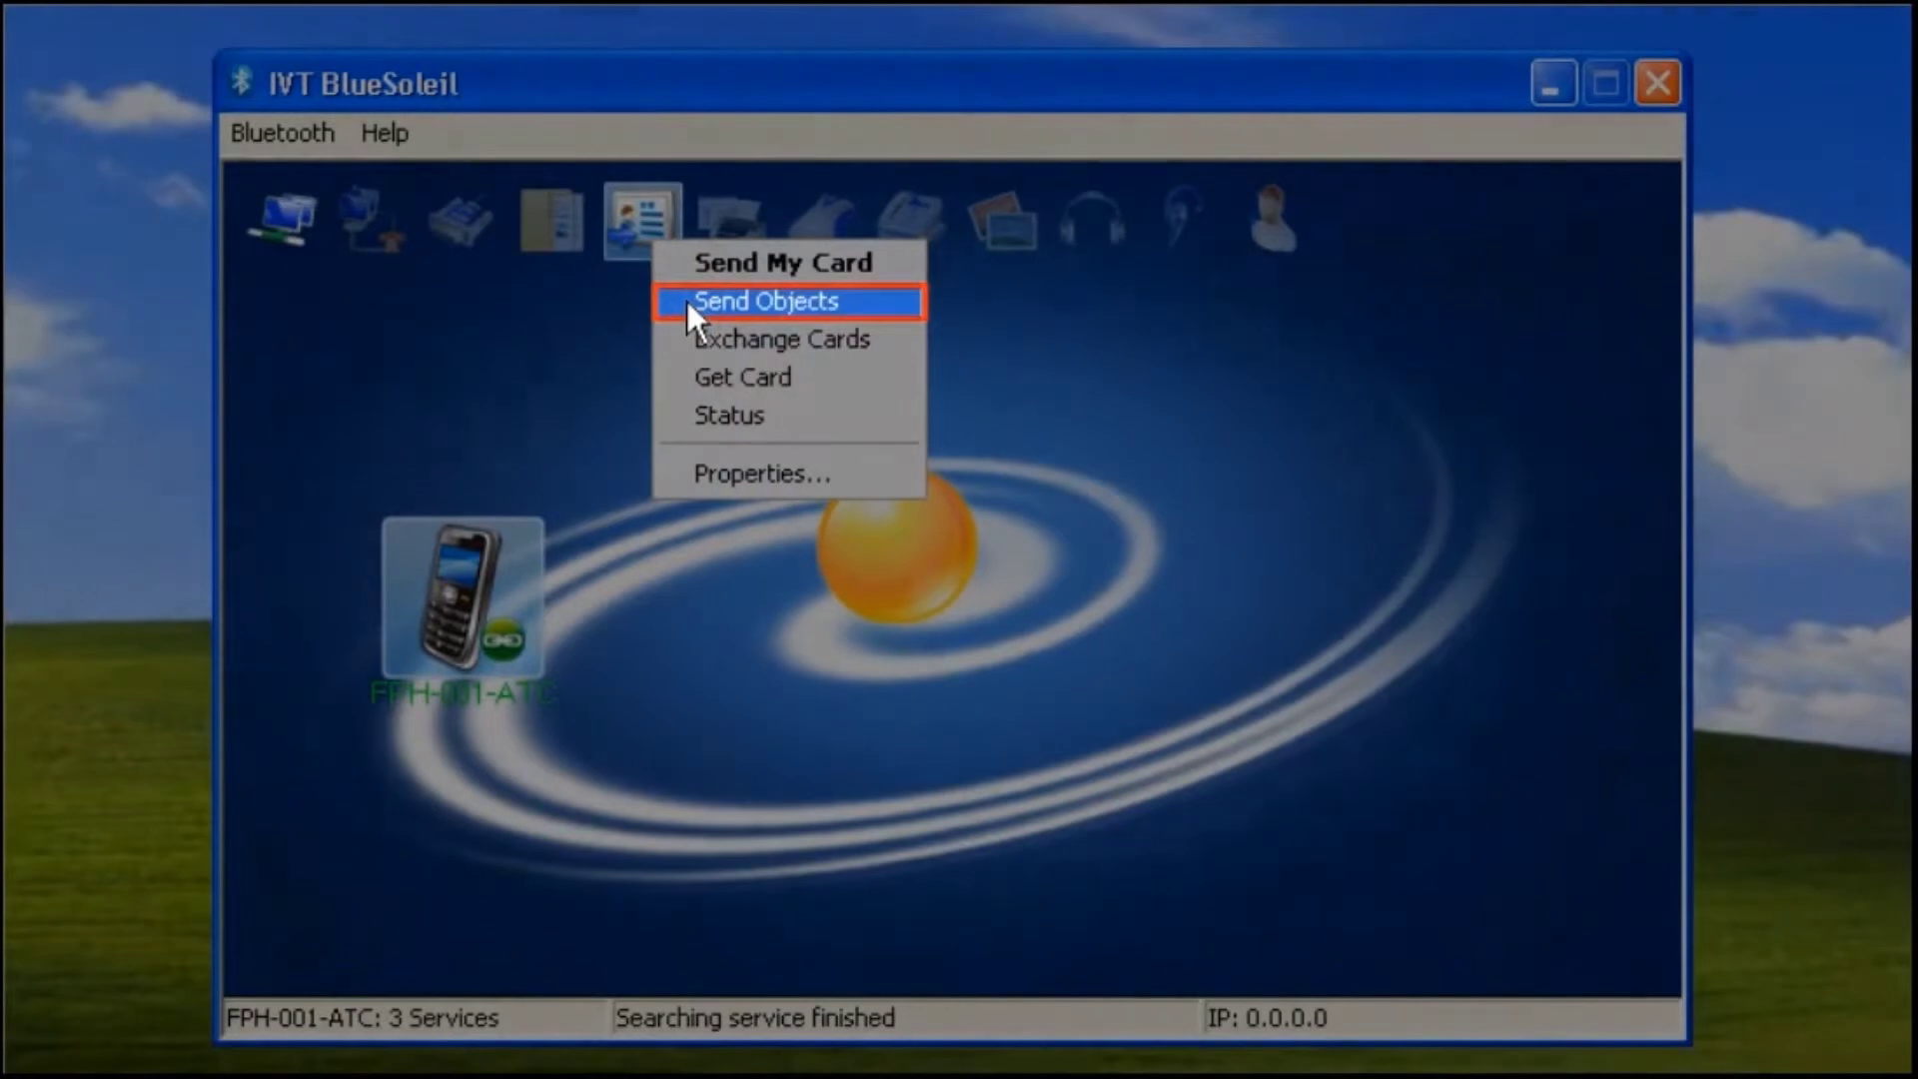
{"action": "left_click", "coordinate": [686, 299]}
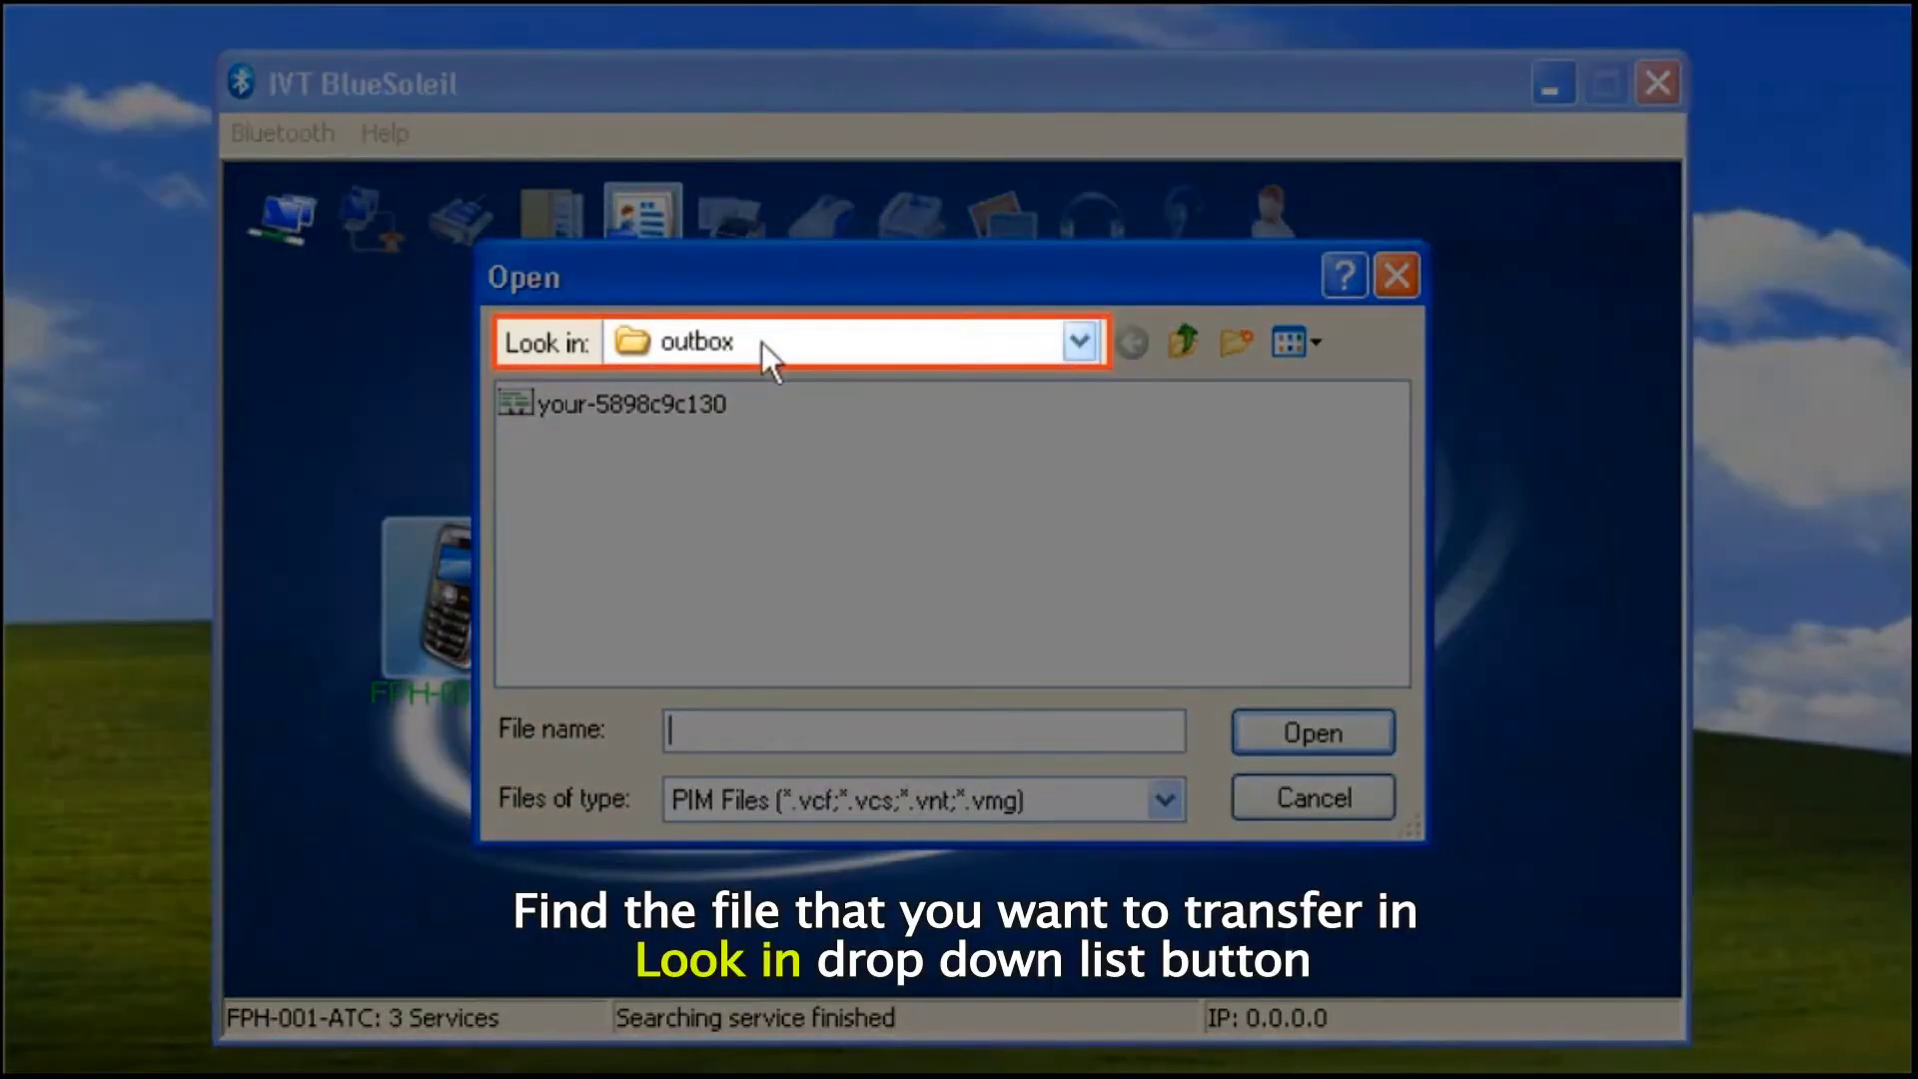
{"action": "left_click", "coordinate": [1081, 341]}
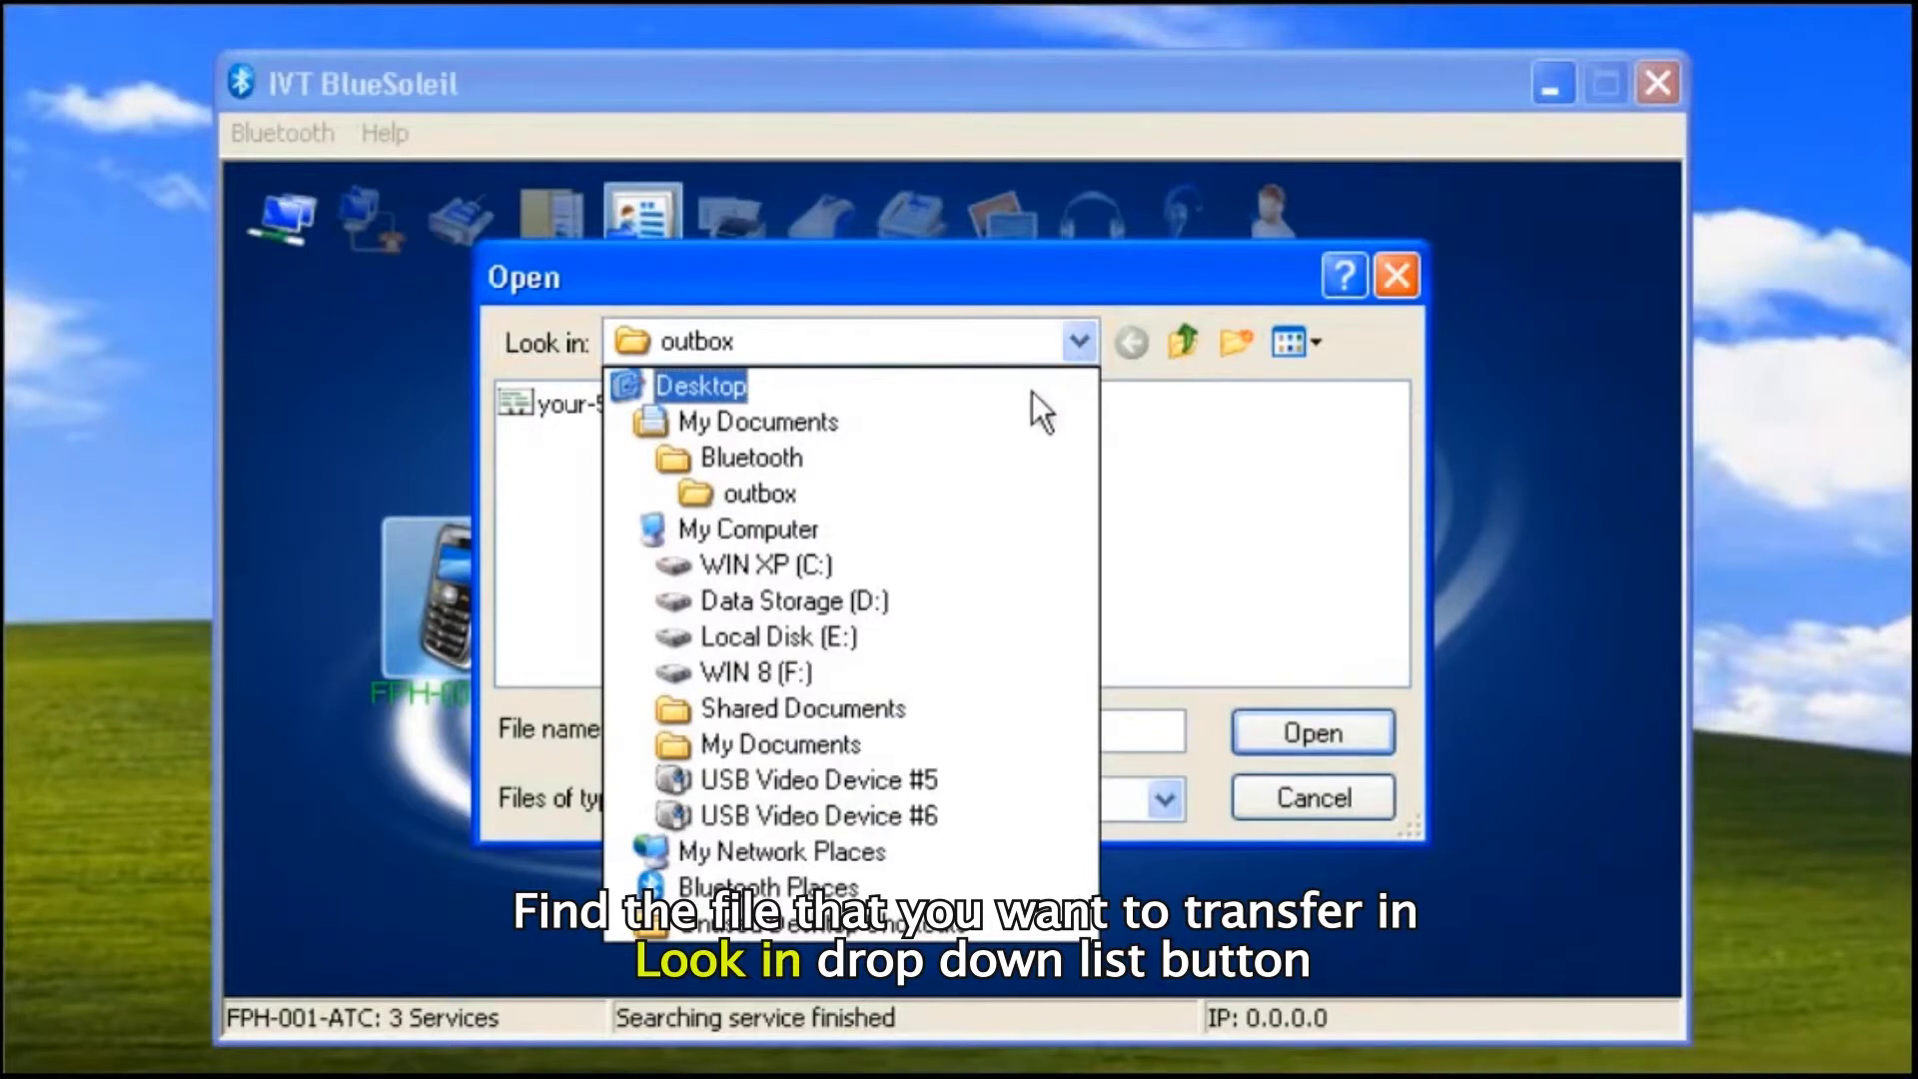
{"action": "left_click", "coordinate": [926, 423]}
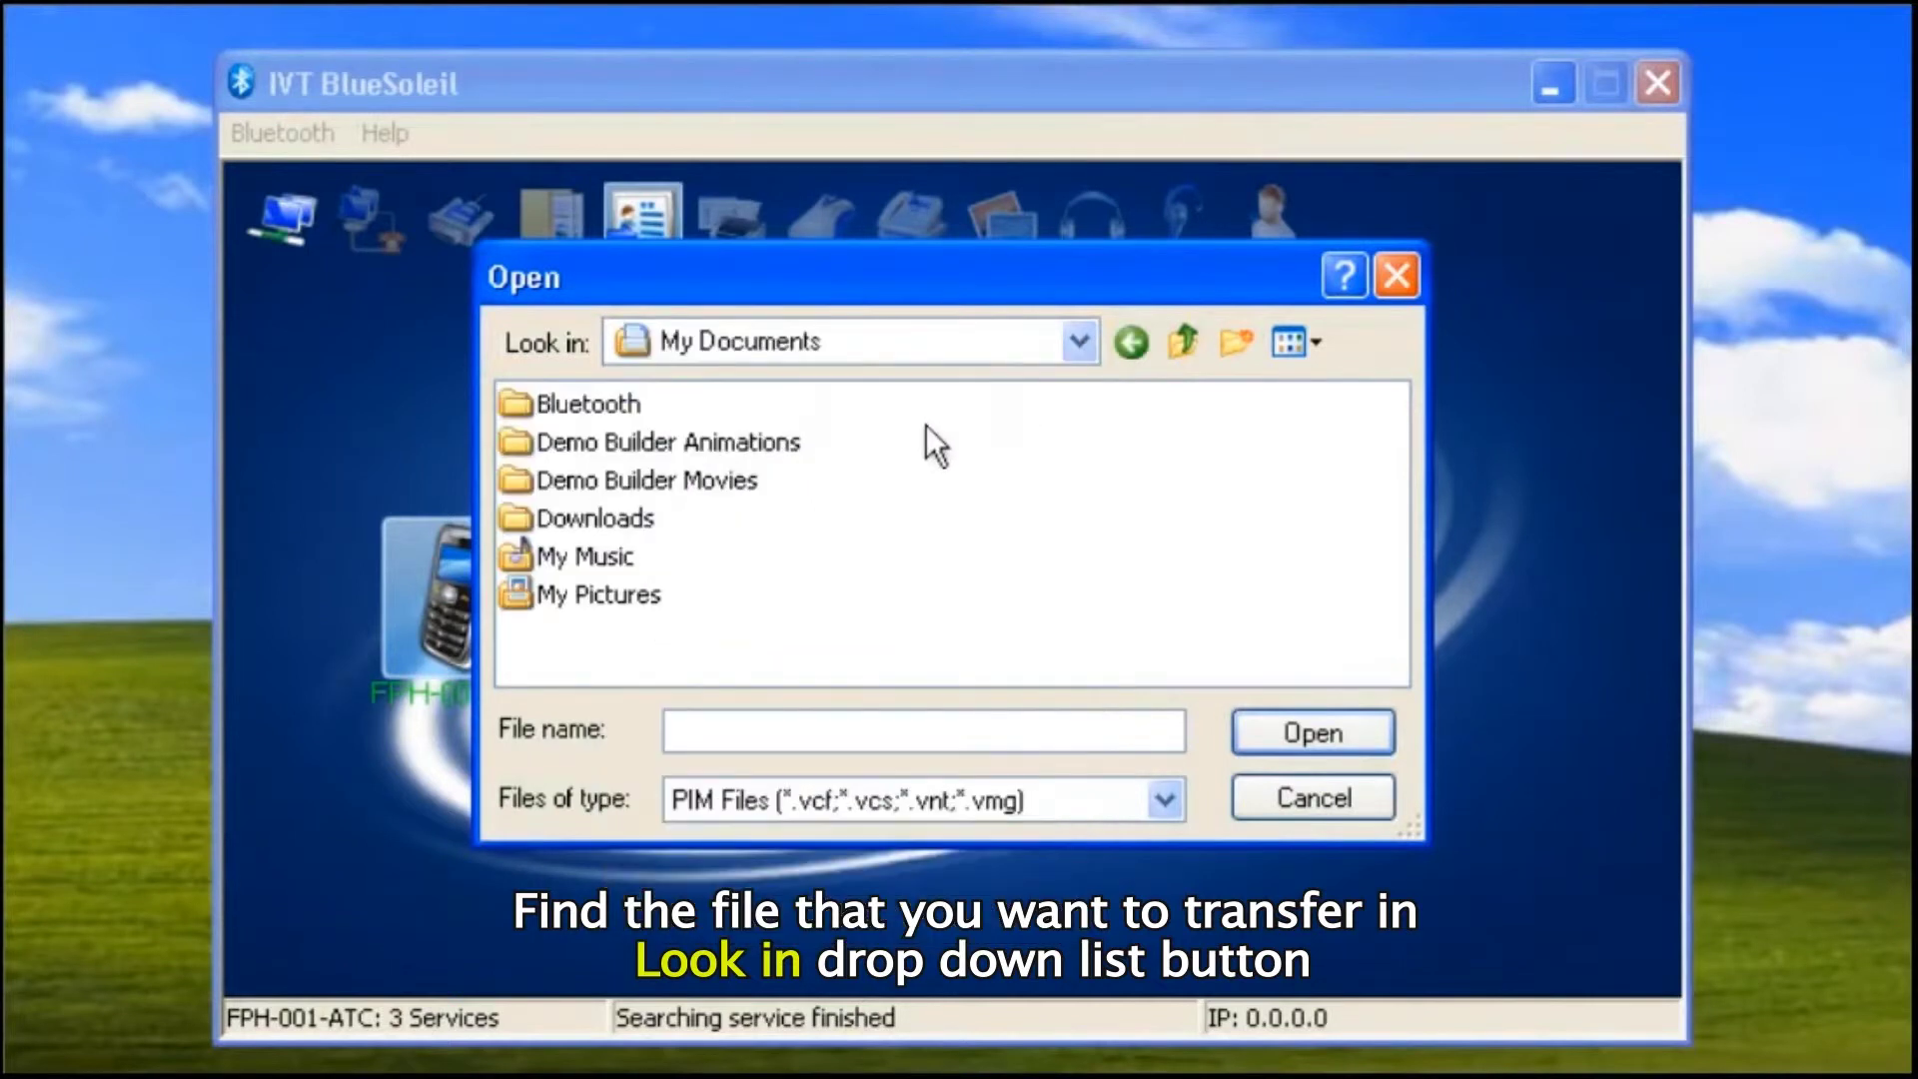
{"action": "double_click", "coordinate": [638, 595]}
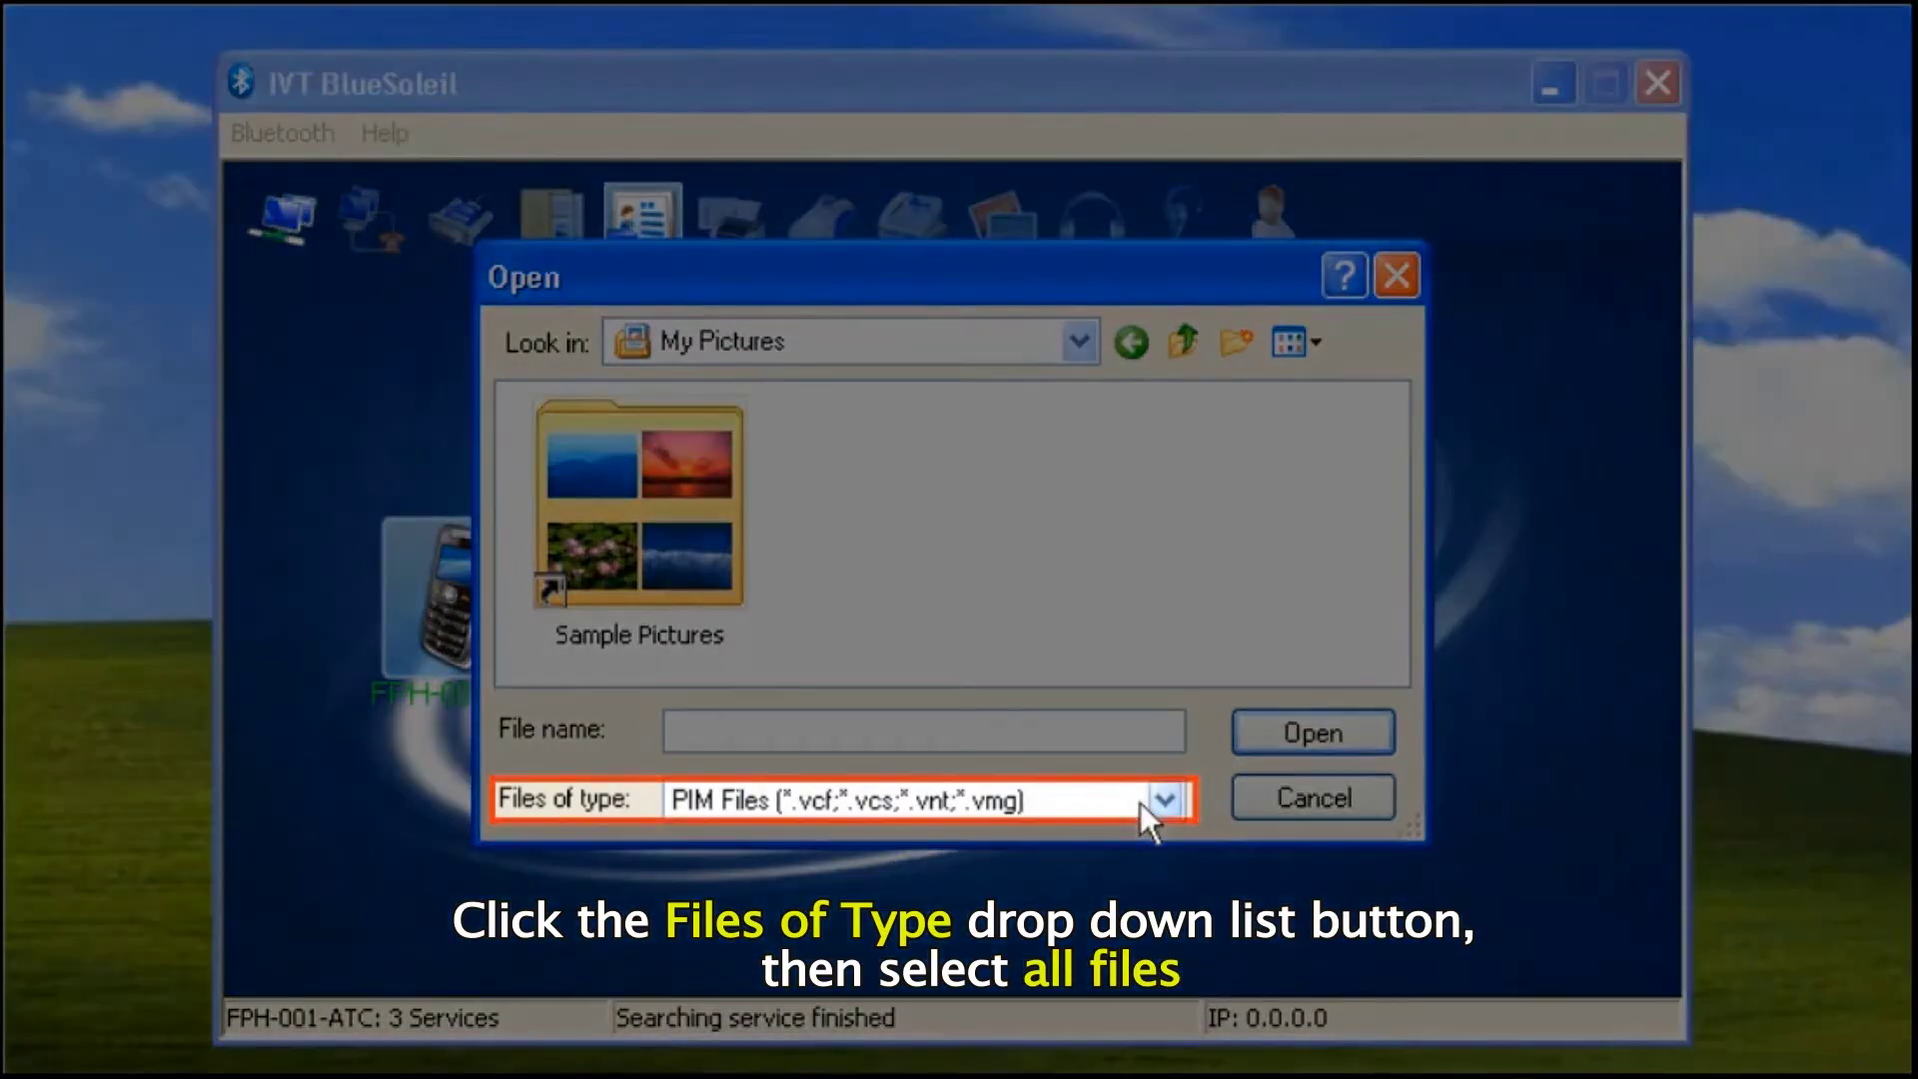
{"action": "left_click", "coordinate": [1141, 801]}
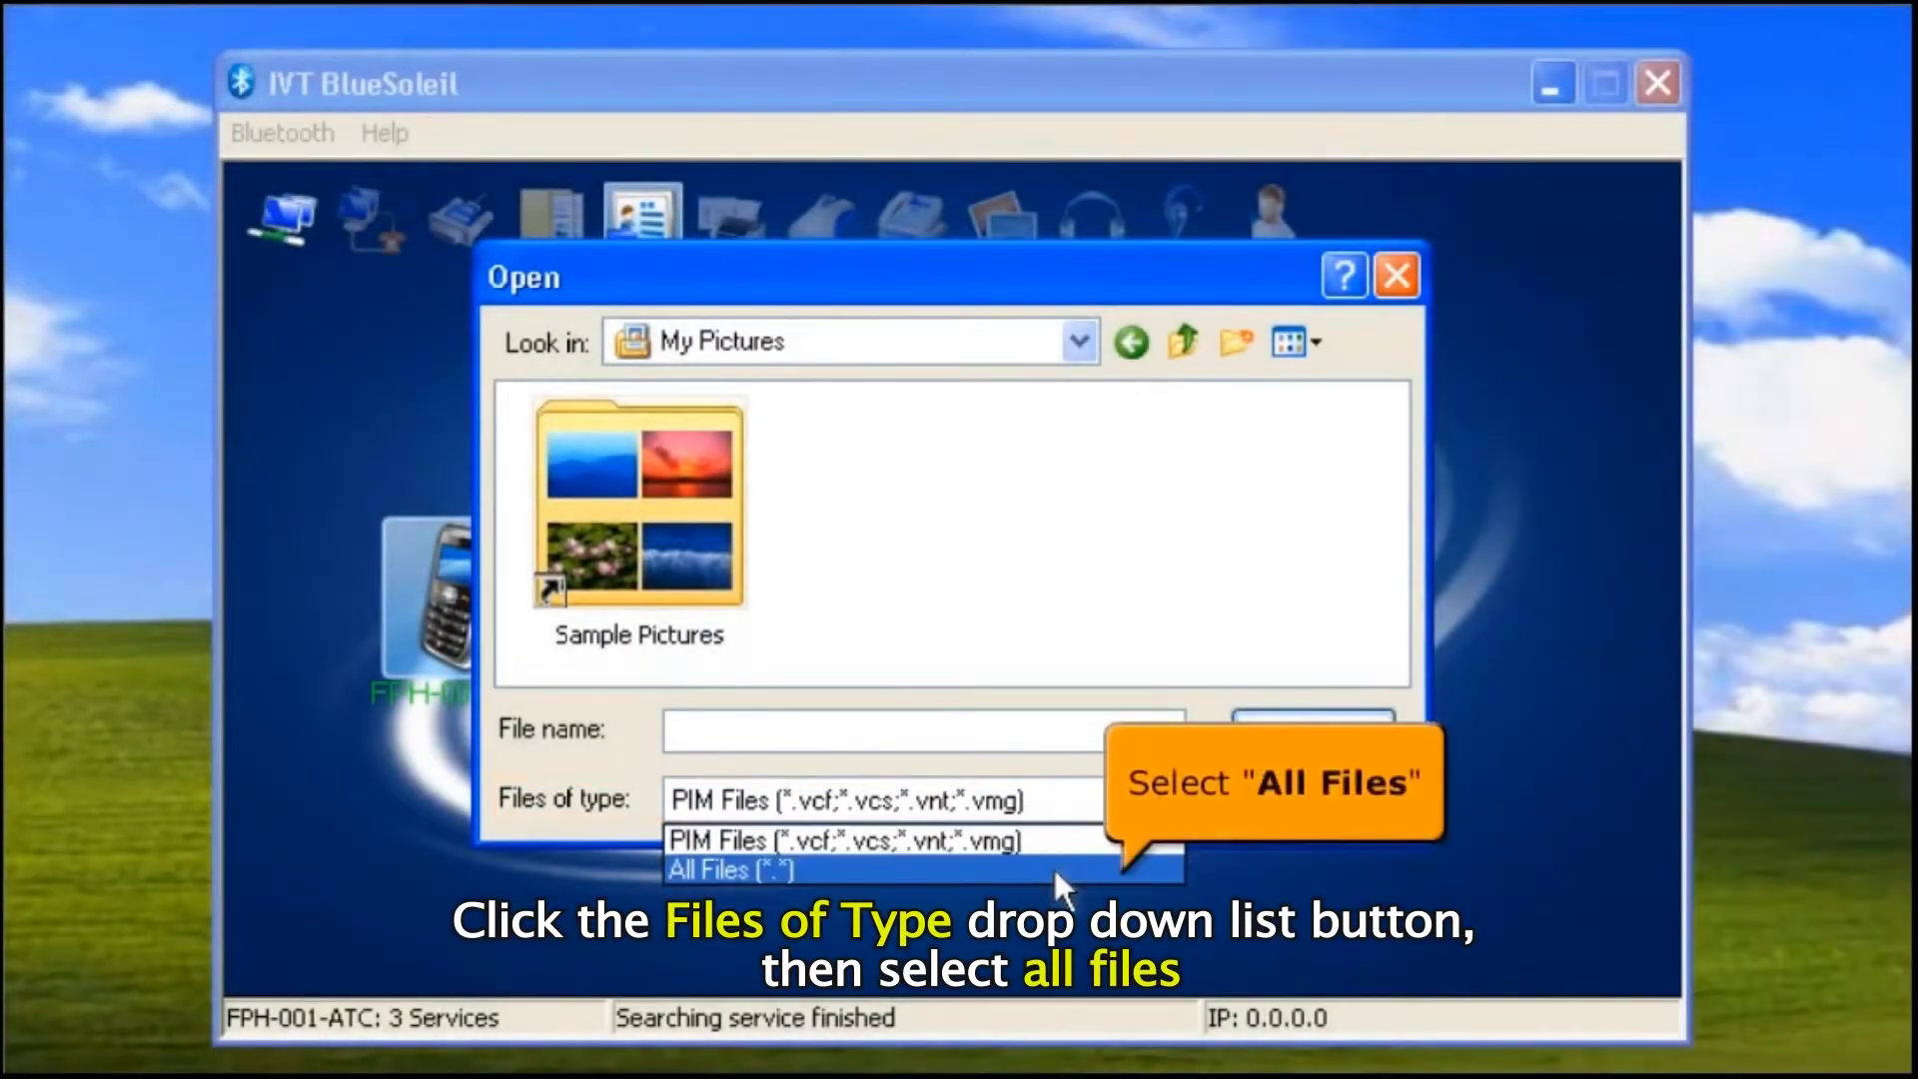
{"action": "left_click", "coordinate": [1055, 869]}
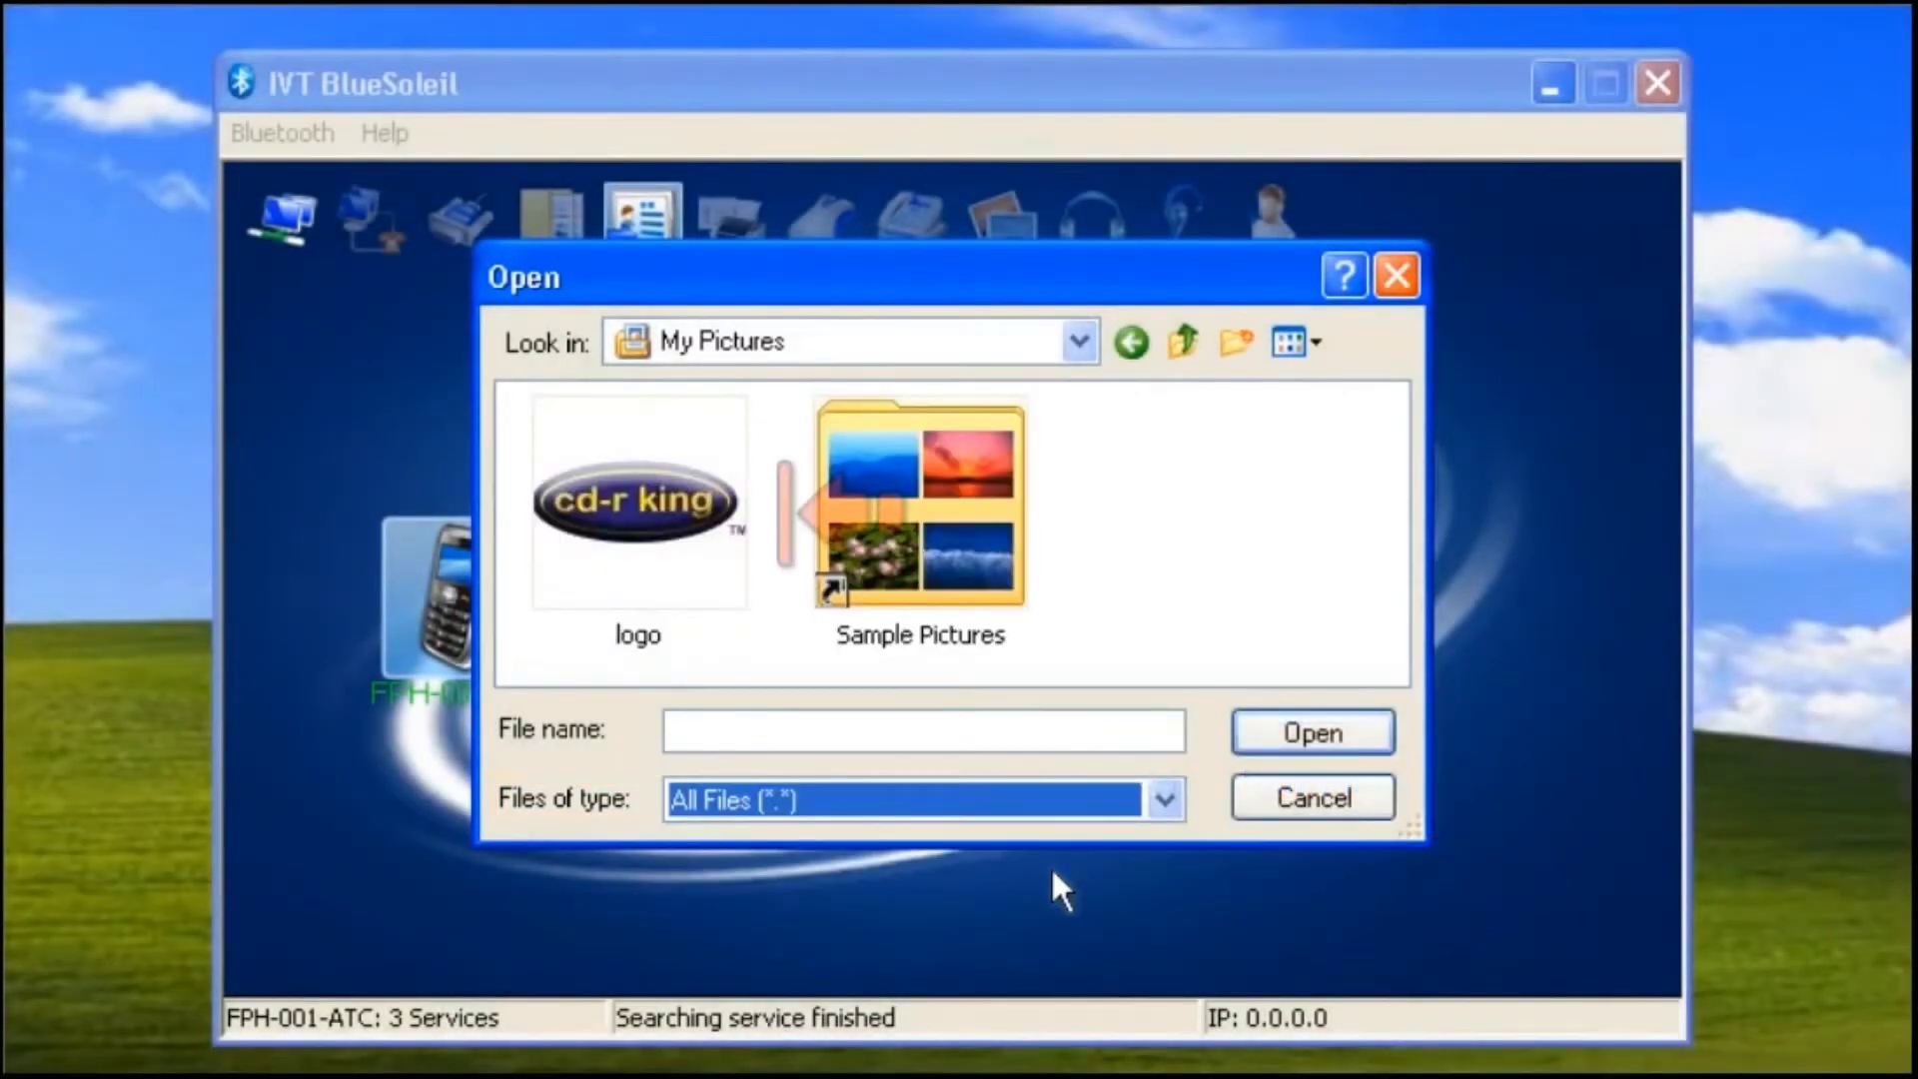
{"action": "left_click", "coordinate": [693, 589]}
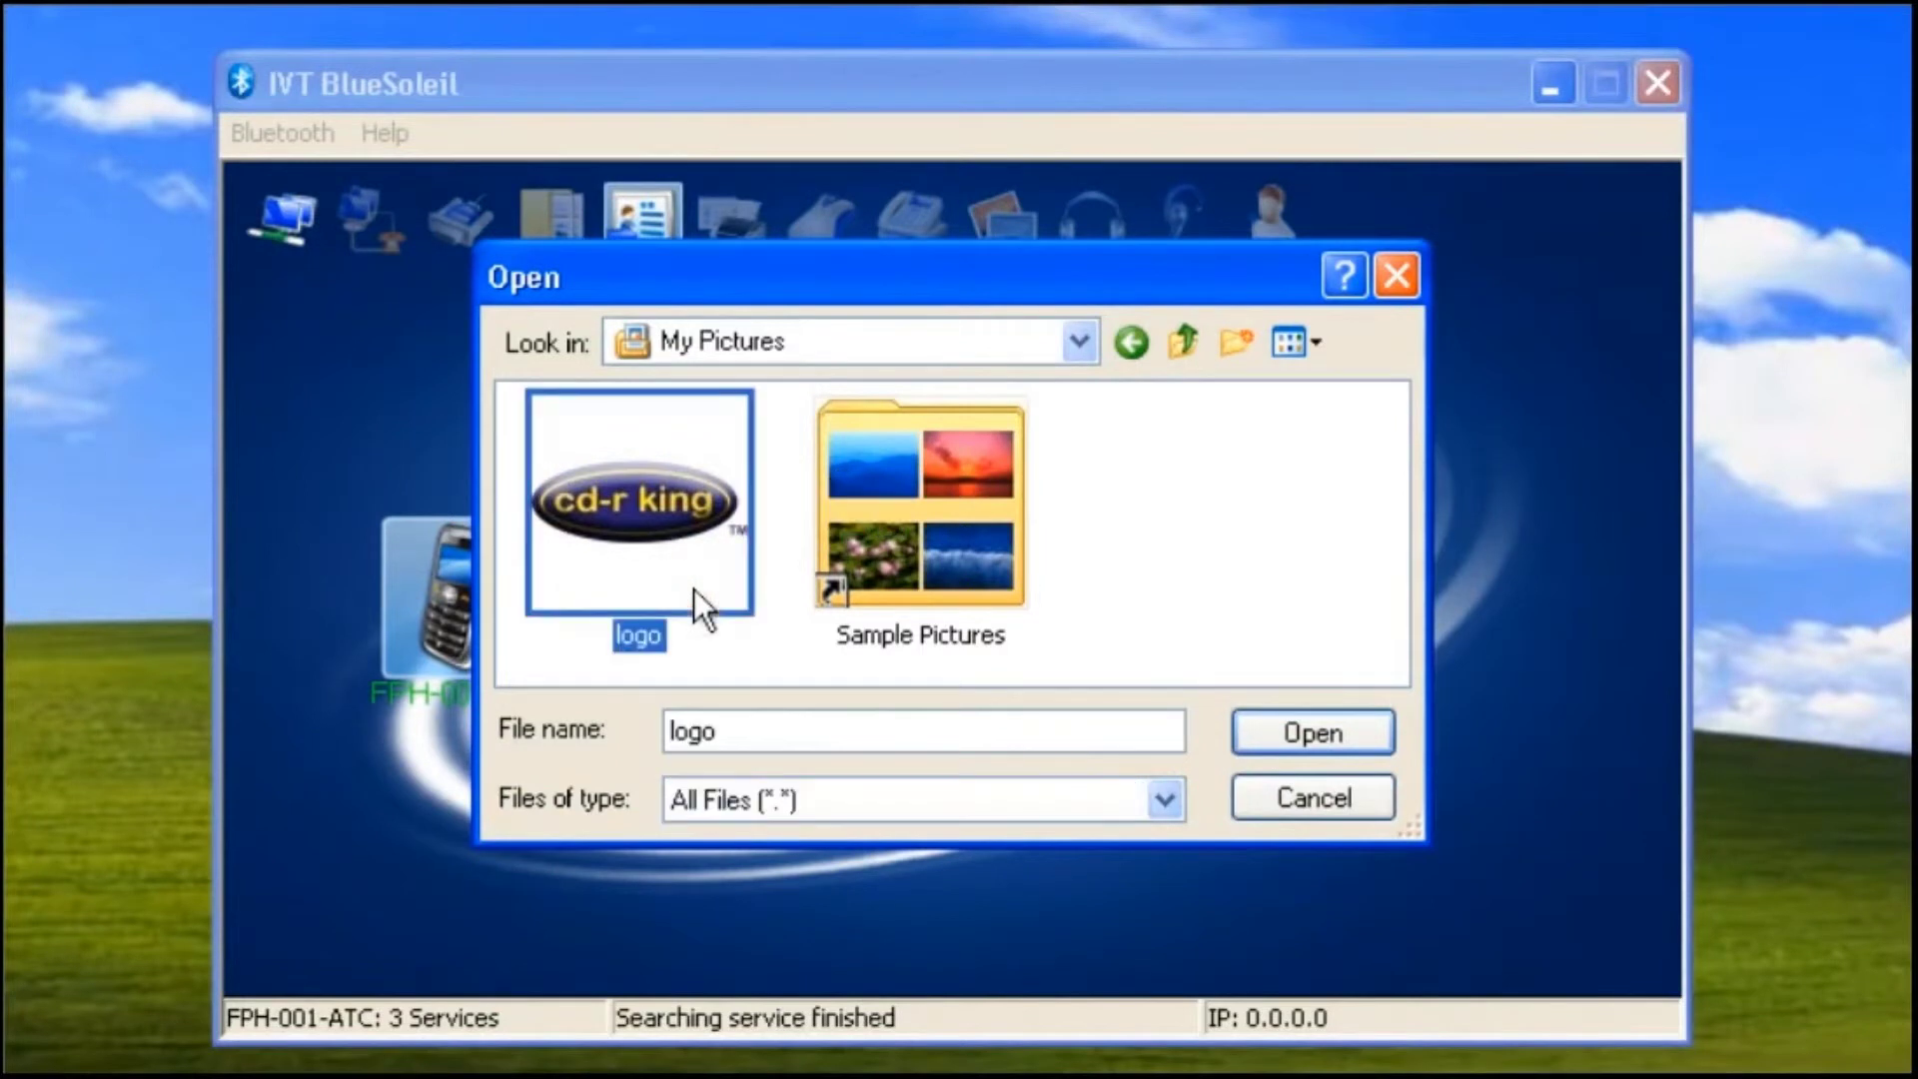
{"action": "left_click", "coordinate": [1364, 741]}
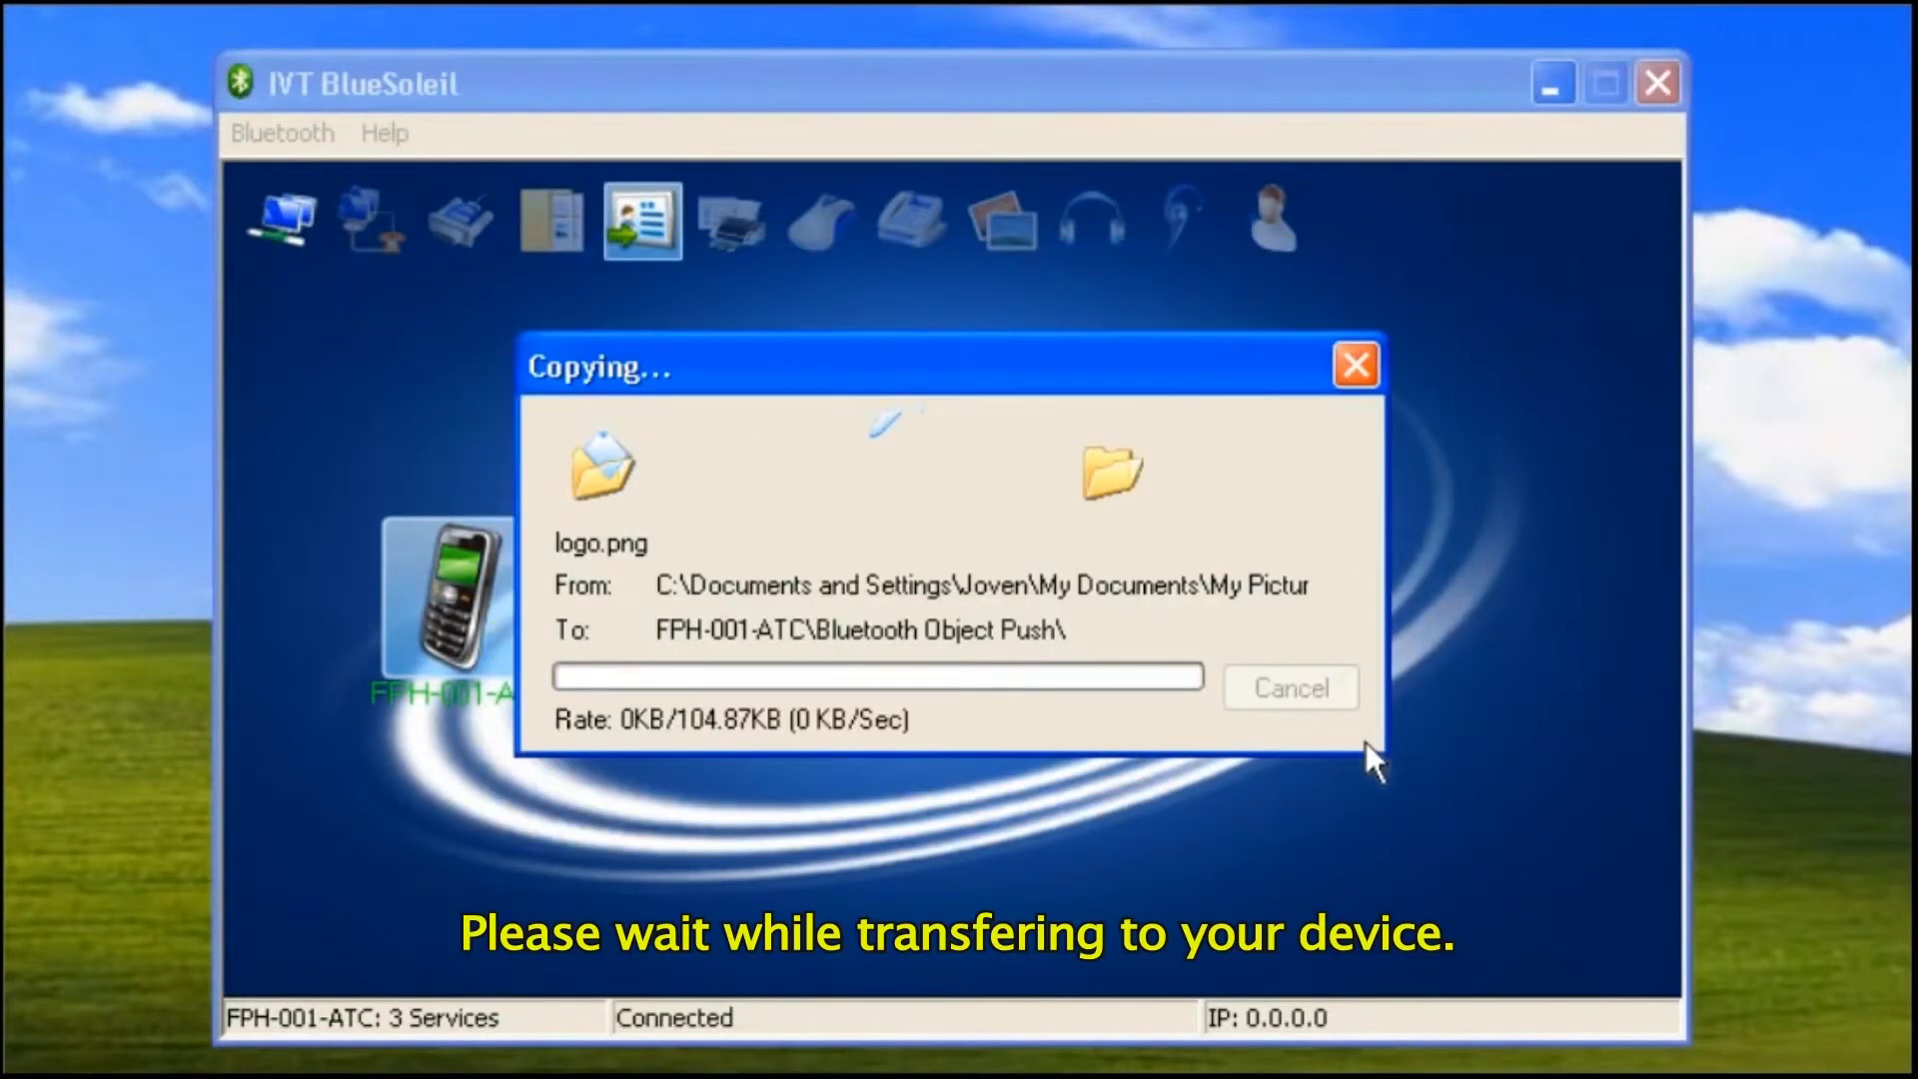